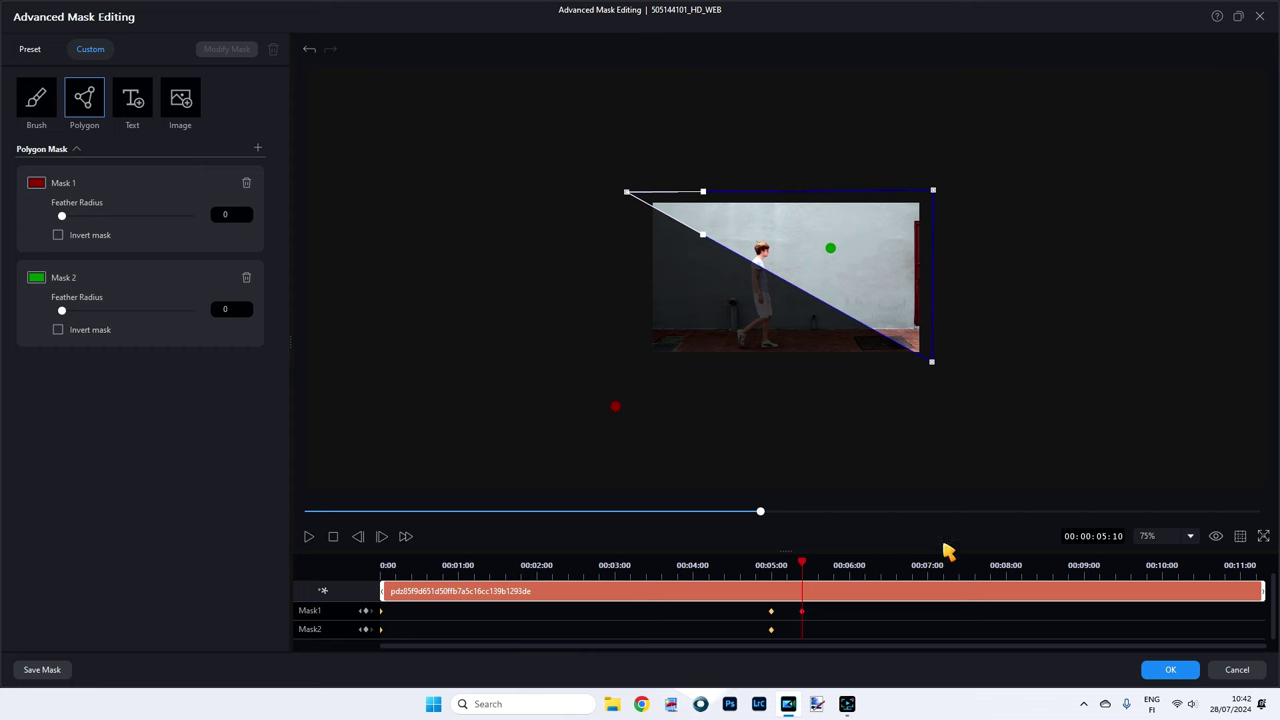
# At 00:00:05:10, duplicate Mask 2's previous keyframe, move the mask up and right completely off the frame, and apply the mask edits.
pyautogui.rightClick(807, 640)
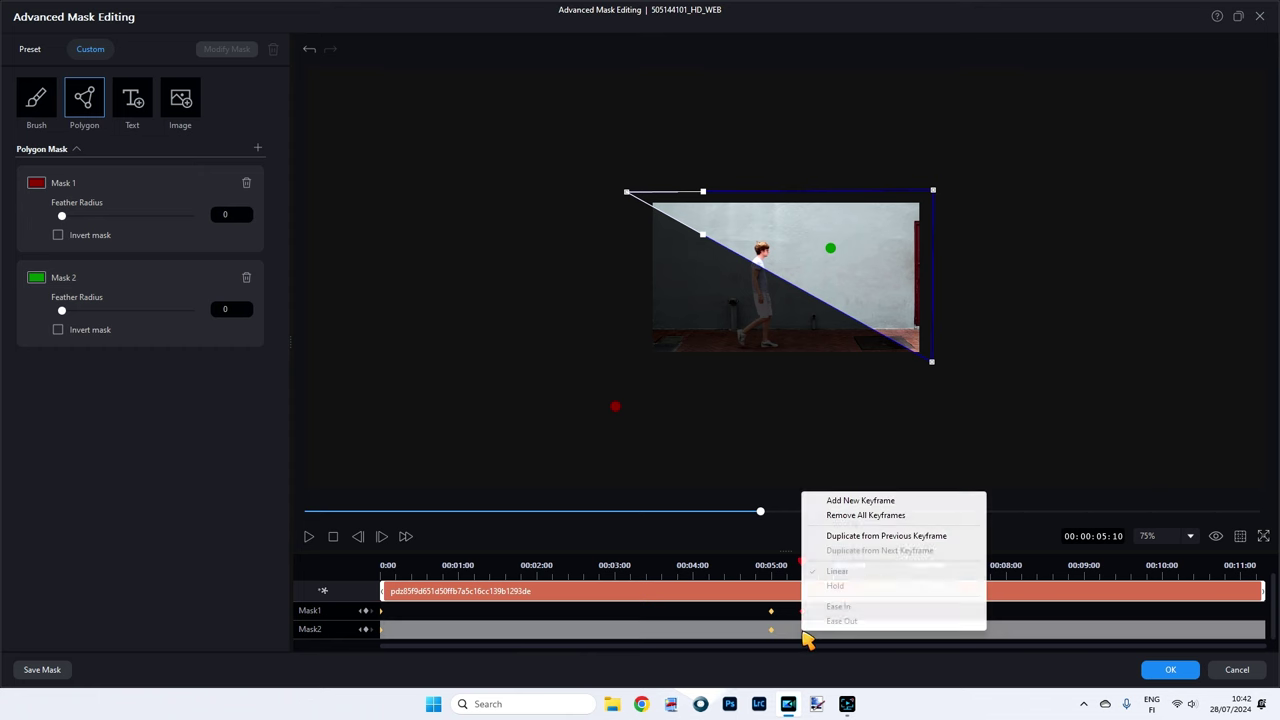
pyautogui.click(862, 540)
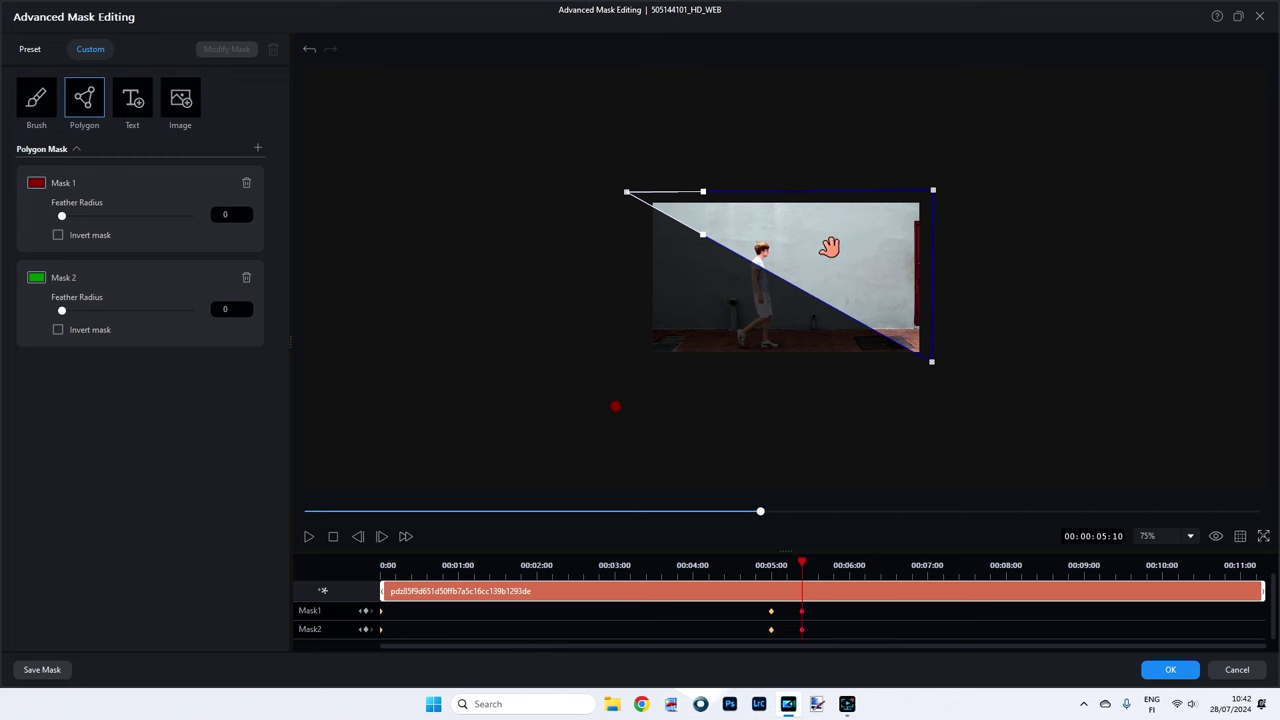
pyautogui.moveTo(829, 246); pyautogui.dragTo(957, 148)
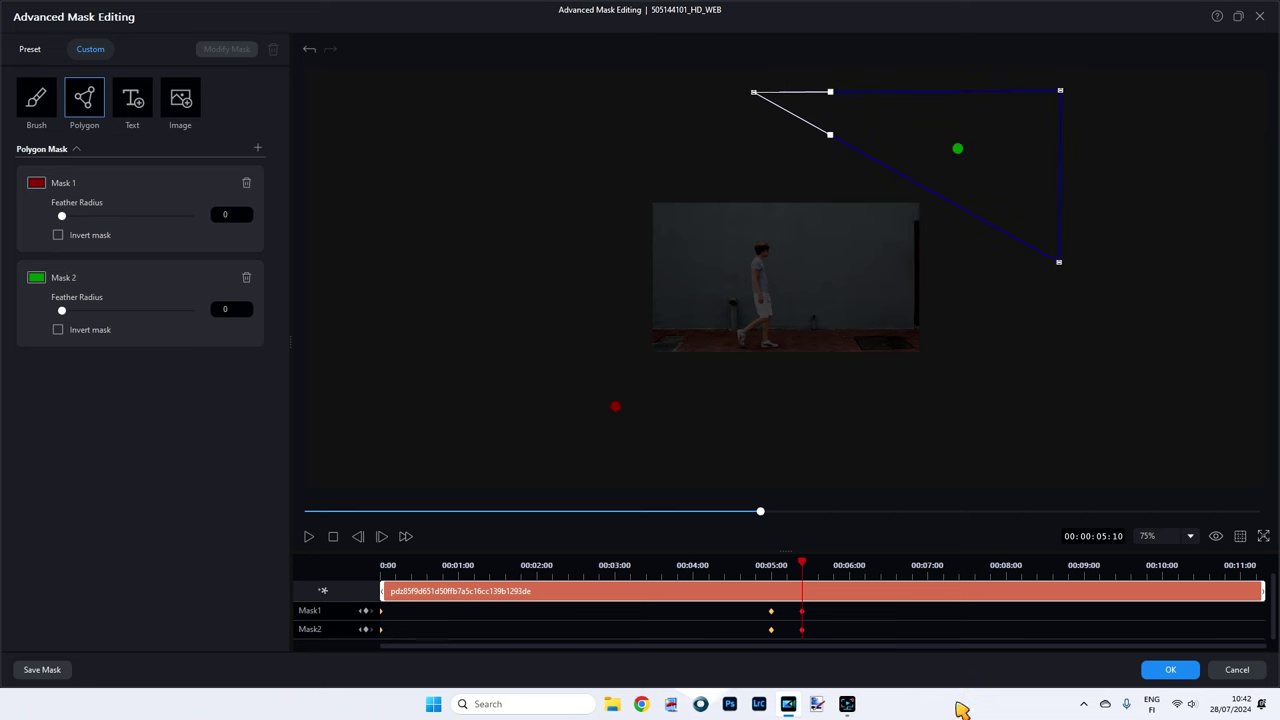
pyautogui.moveTo(806, 570)
pyautogui.mouseDown()
pyautogui.moveTo(773, 574)
pyautogui.moveTo(800, 577)
pyautogui.mouseUp()
pyautogui.click(1175, 672)
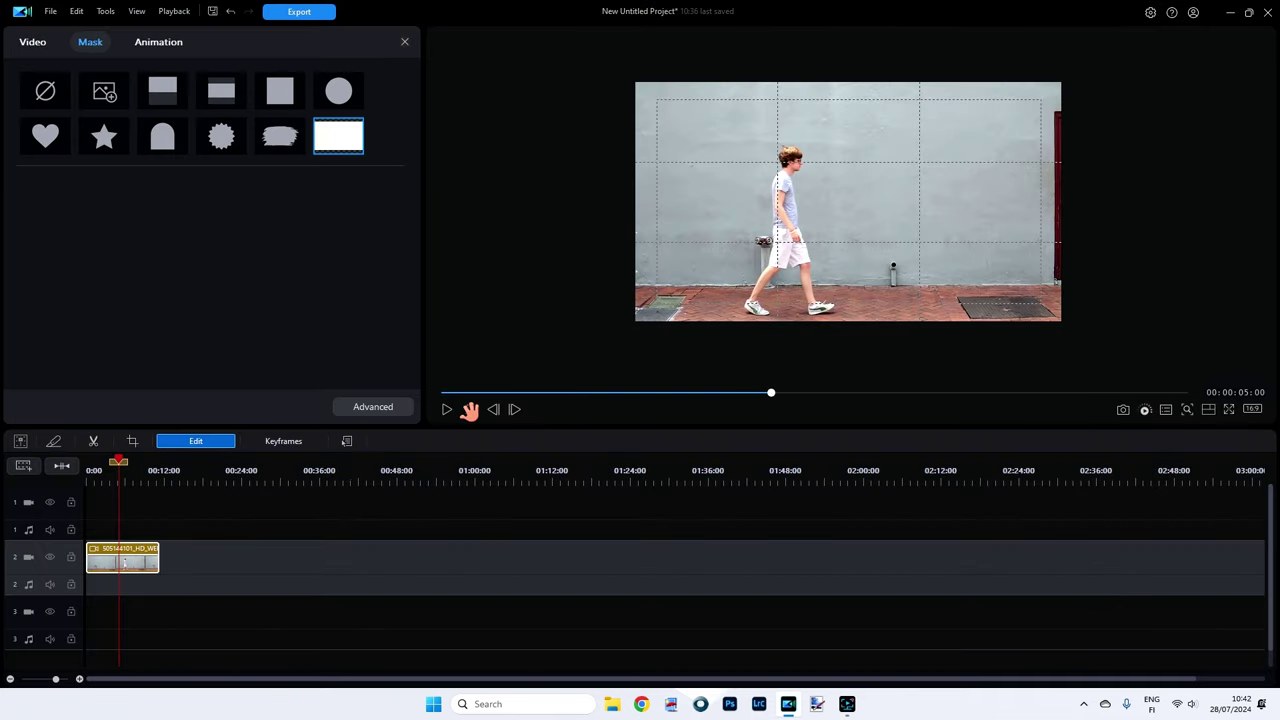
# Play the masked clip from the start and scrub around the five-second mark to check the diagonal split animation.
pyautogui.click(470, 409)
pyautogui.click(446, 409)
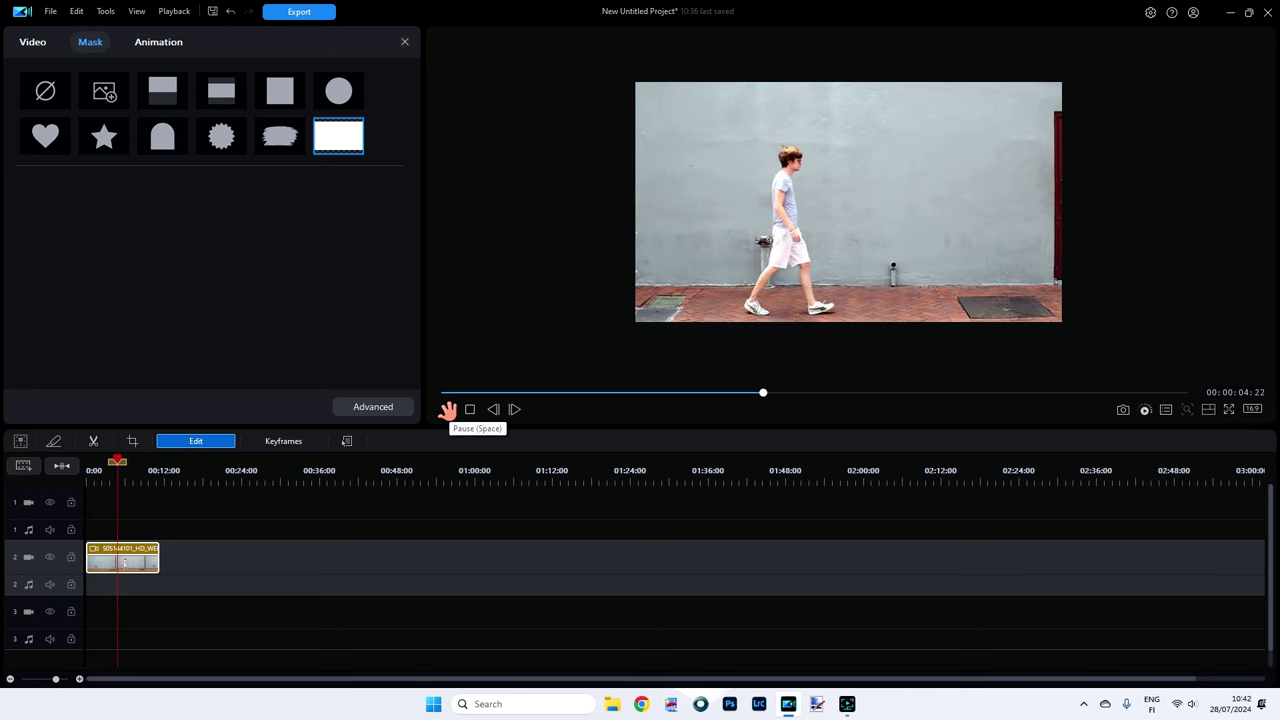
pyautogui.click(446, 409)
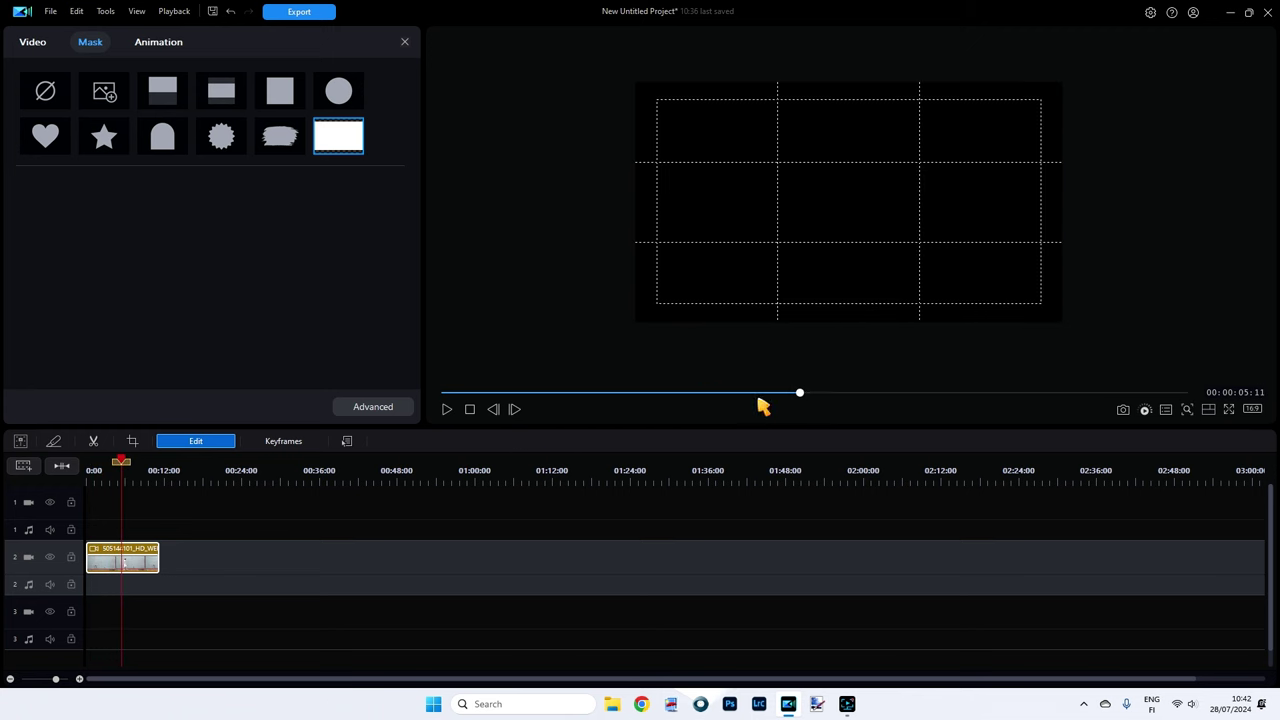
pyautogui.moveTo(801, 395); pyautogui.dragTo(777, 396)
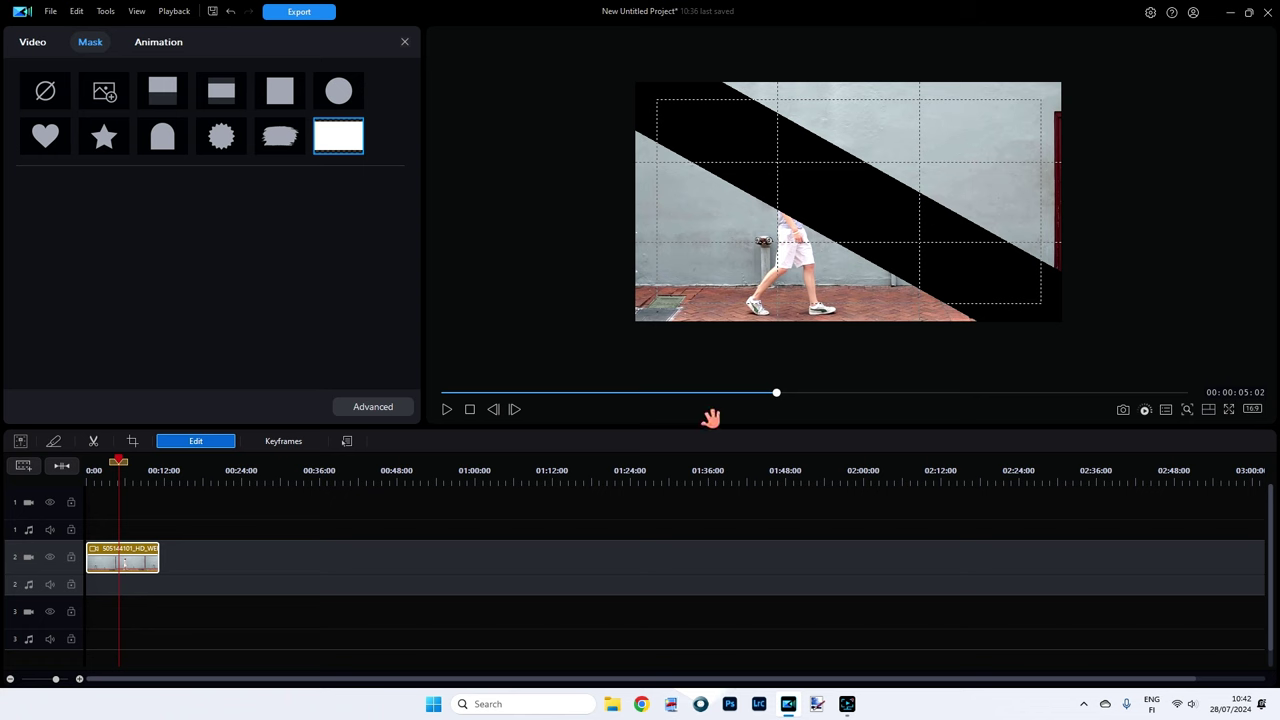
pyautogui.moveTo(785, 406); pyautogui.dragTo(749, 406)
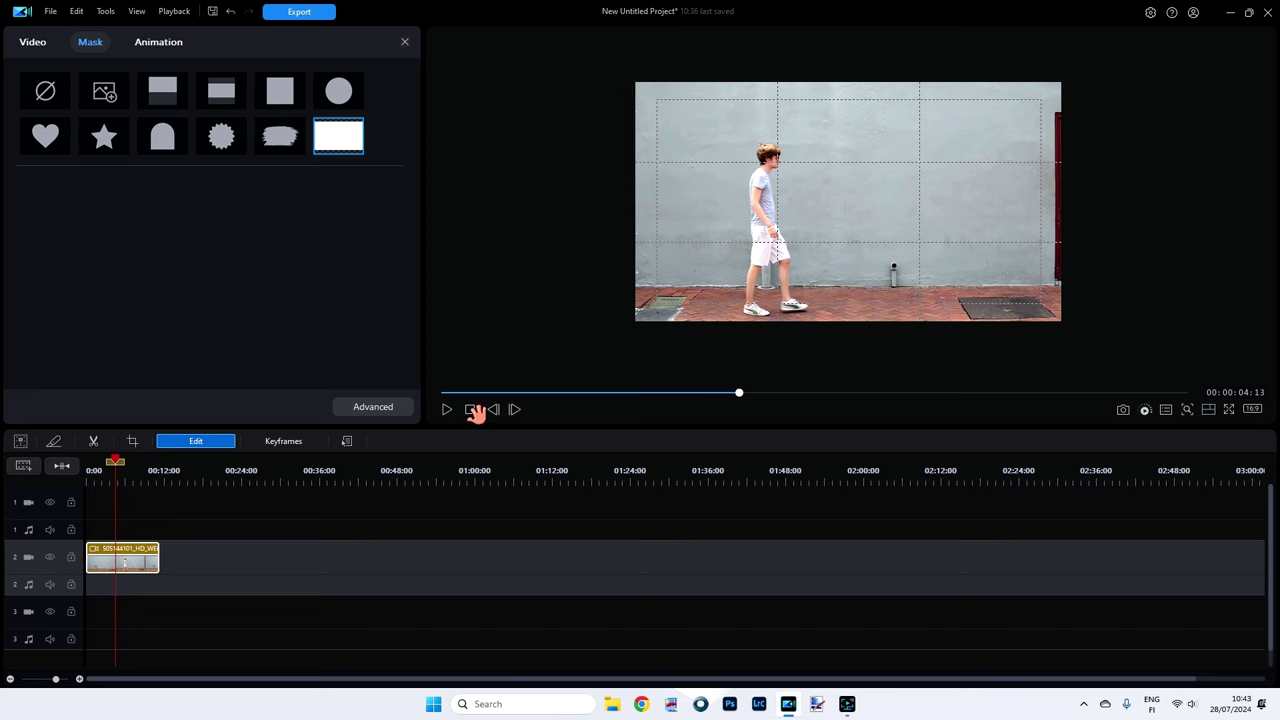
# Reopen the clip's advanced mask editing at 75% zoom and duplicate Mask 1's previous keyframe onto its keyframe at 00:00:05:00.
pyautogui.click(366, 414)
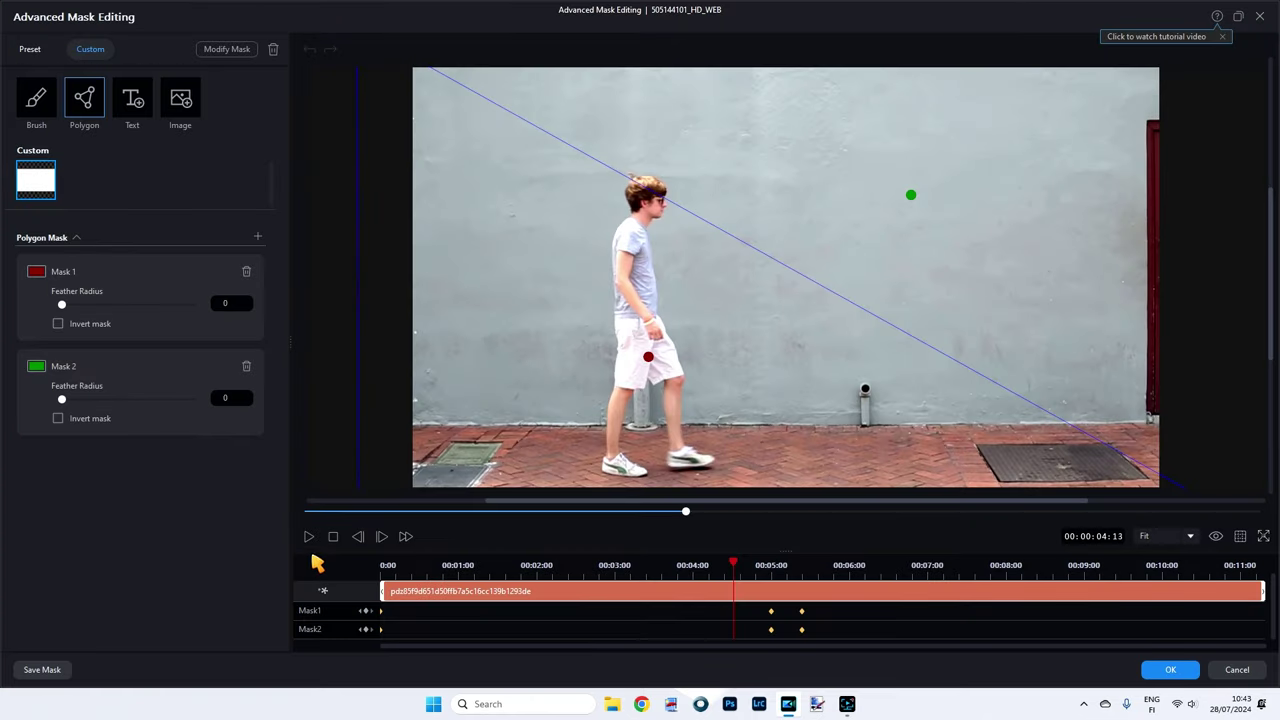
pyautogui.click(1191, 537)
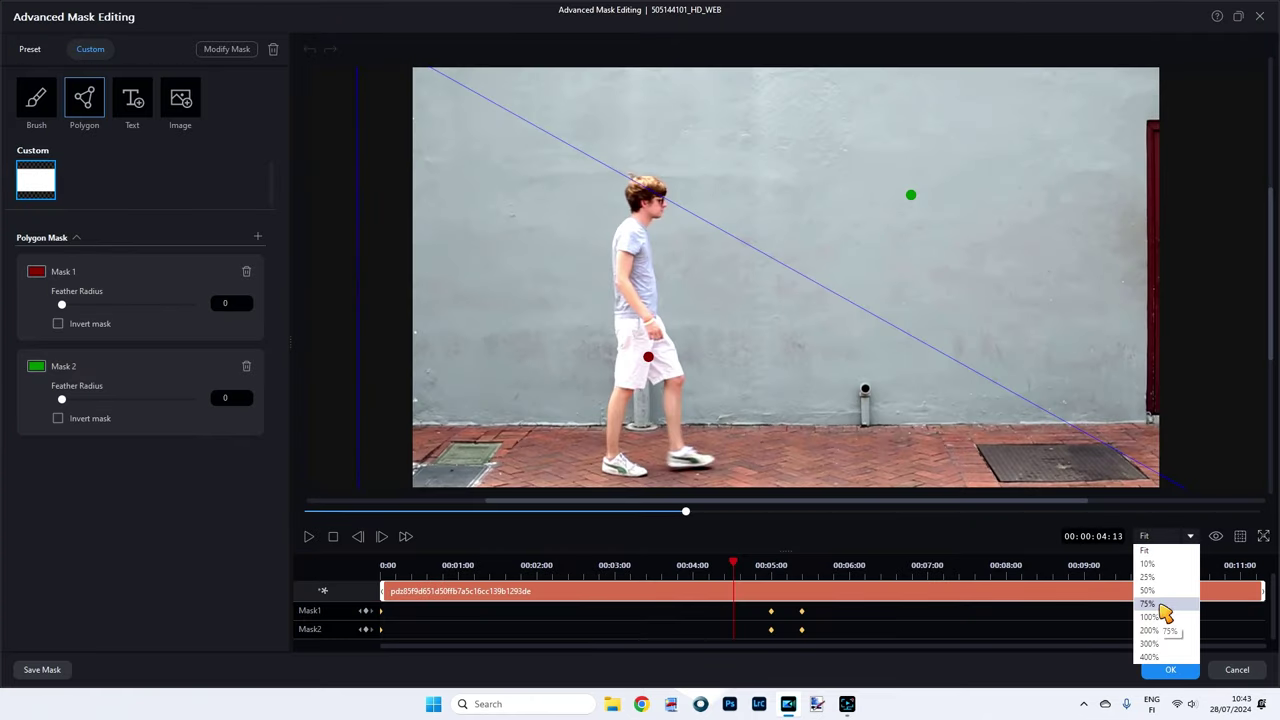
pyautogui.click(1165, 606)
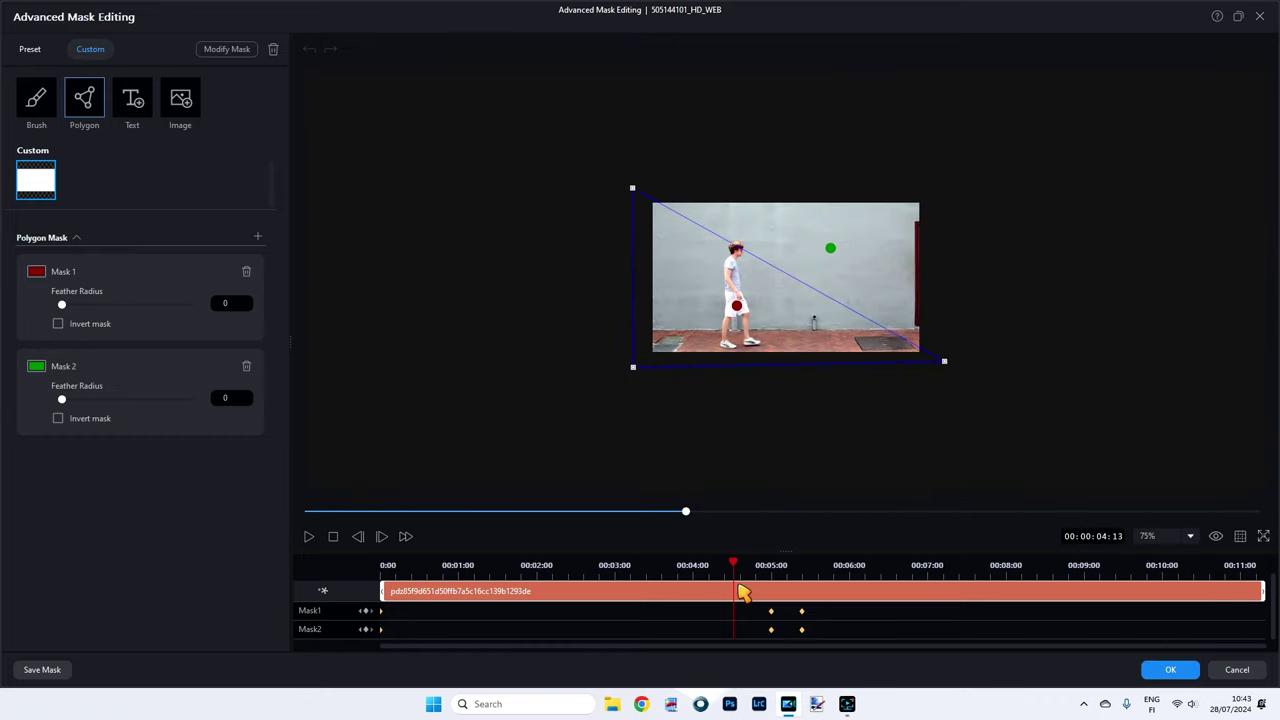
pyautogui.click(735, 305)
pyautogui.moveTo(733, 563); pyautogui.dragTo(381, 563)
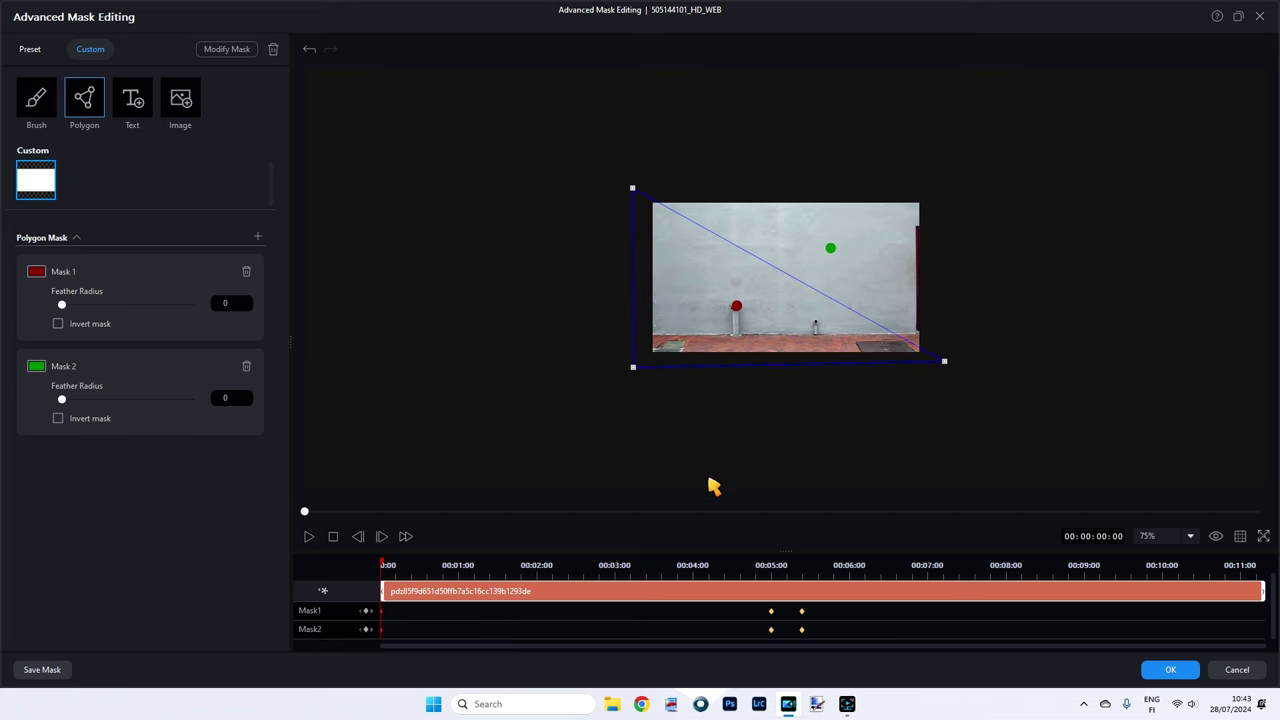
pyautogui.click(735, 308)
pyautogui.rightClick(773, 614)
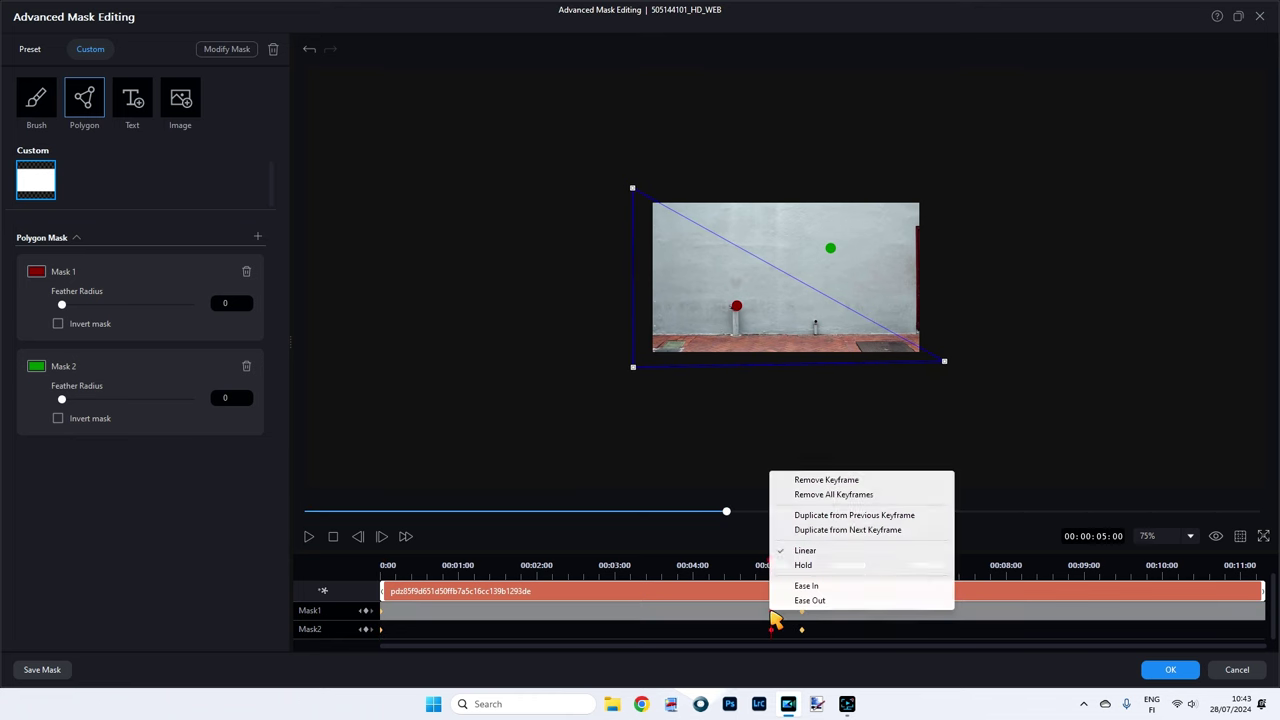
pyautogui.click(822, 518)
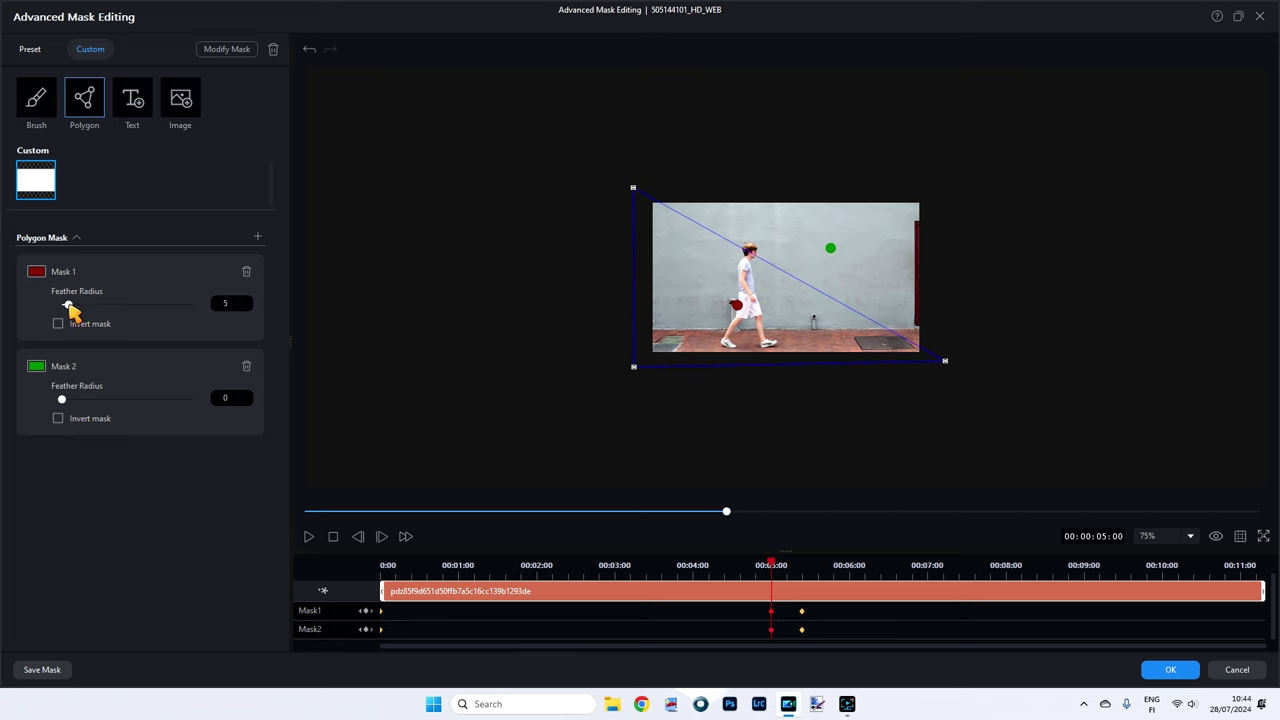
# Set the feather radius of both Mask 1 and Mask 2 to 5 and apply the mask edits.
pyautogui.moveTo(62, 400); pyautogui.dragTo(67, 402)
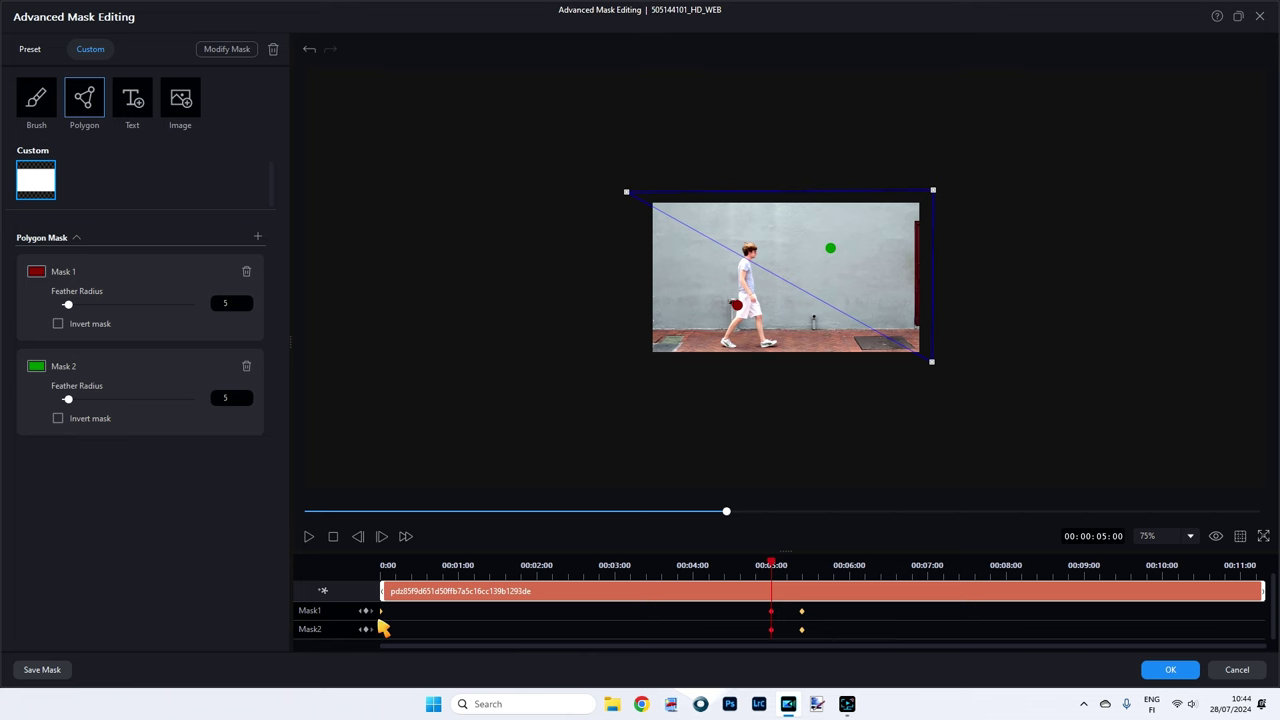
pyautogui.moveTo(773, 565); pyautogui.dragTo(375, 566)
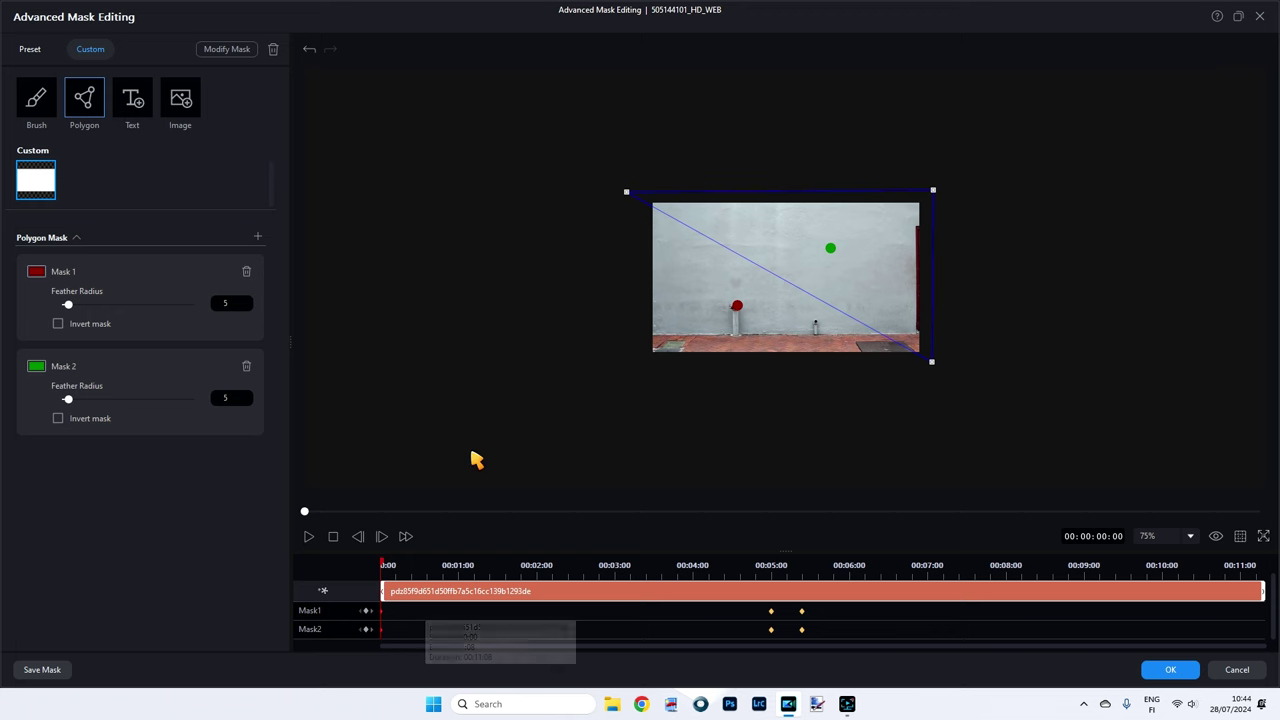
pyautogui.click(1170, 669)
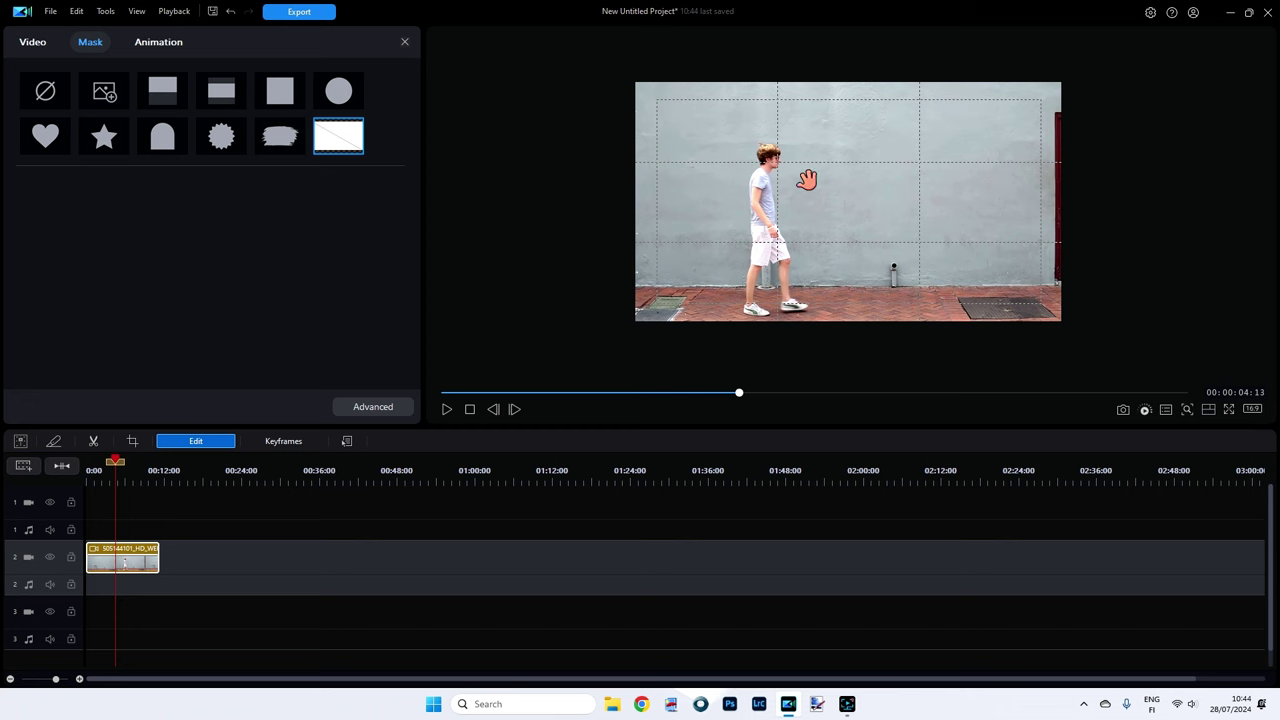
# Check the feathered diagonal split at about 00:00:05:02 in the preview and return to the clip's start.
pyautogui.click(469, 410)
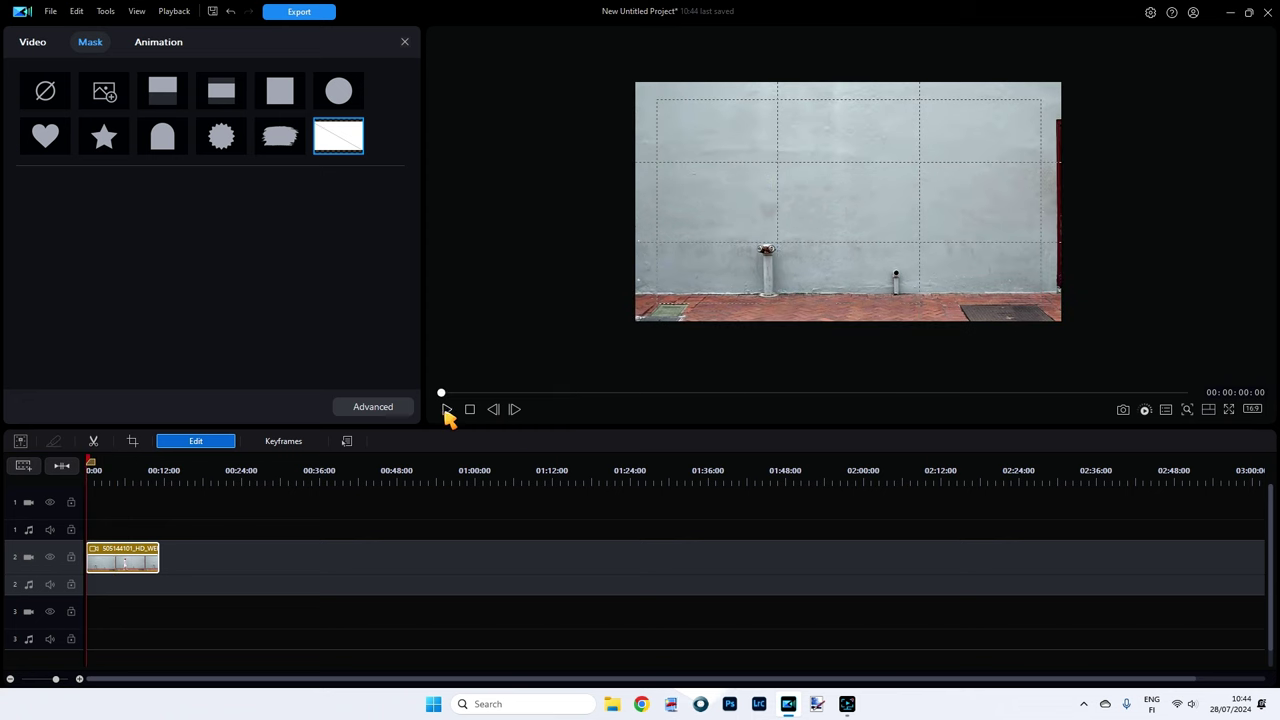
pyautogui.moveTo(450, 395); pyautogui.dragTo(777, 395)
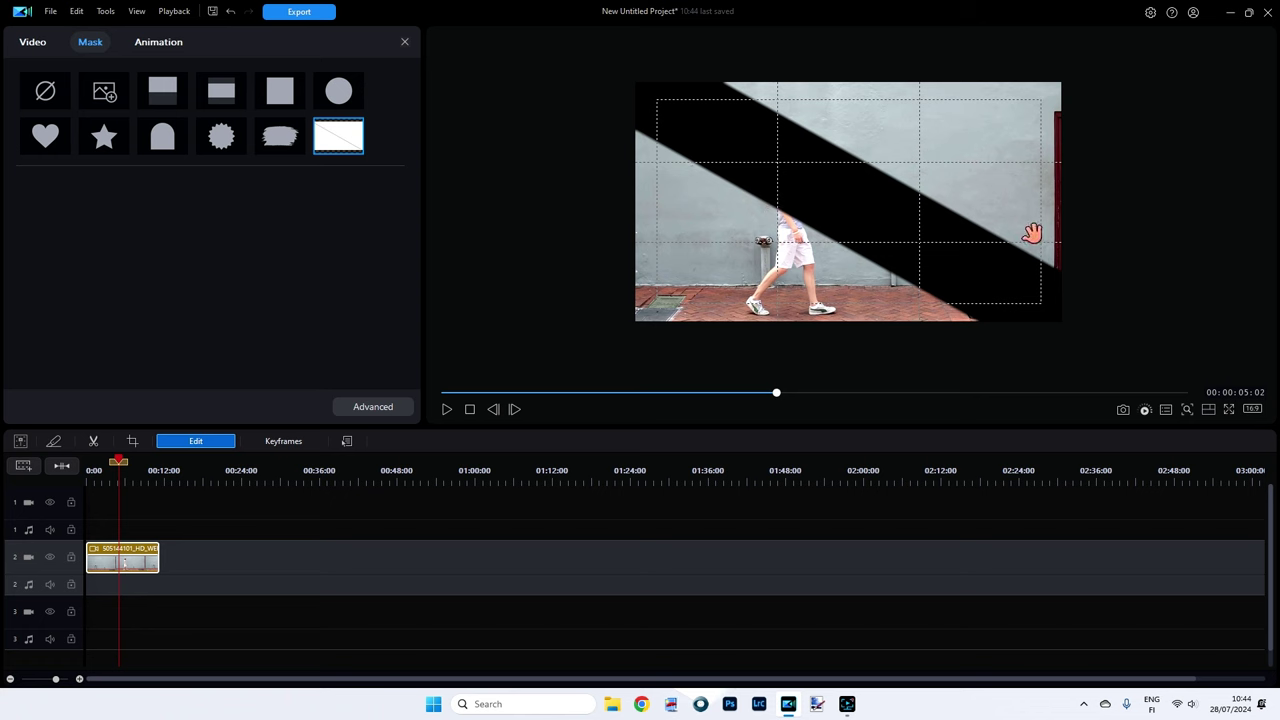
pyautogui.moveTo(778, 395); pyautogui.dragTo(414, 422)
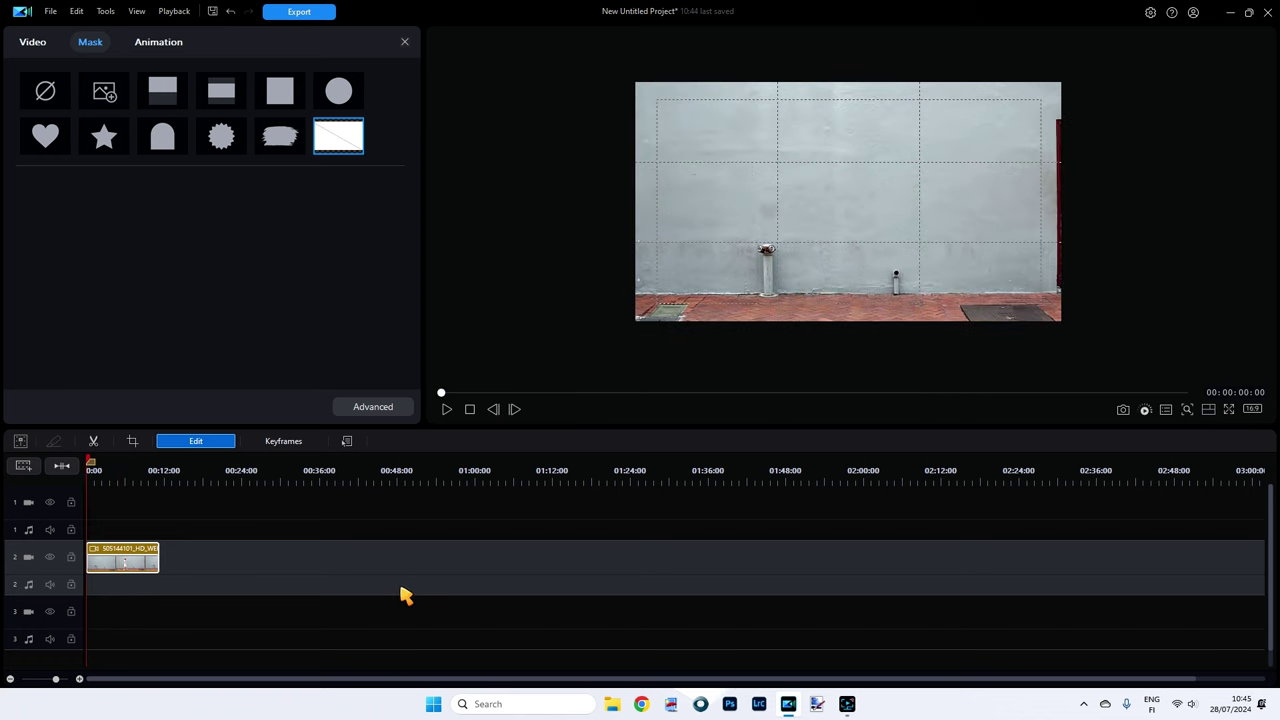
# Close the clip's editing settings and place the stock clip 589707580_HD at the start of video track 1.
pyautogui.click(32, 41)
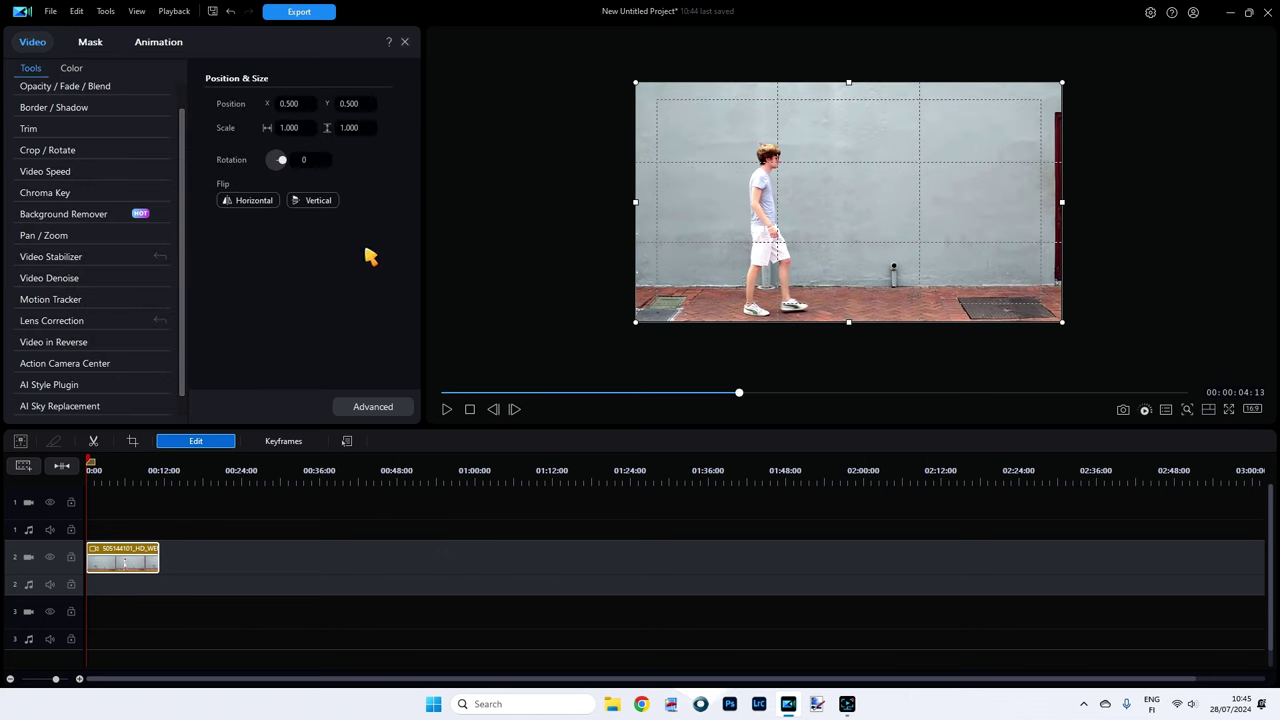
pyautogui.click(405, 42)
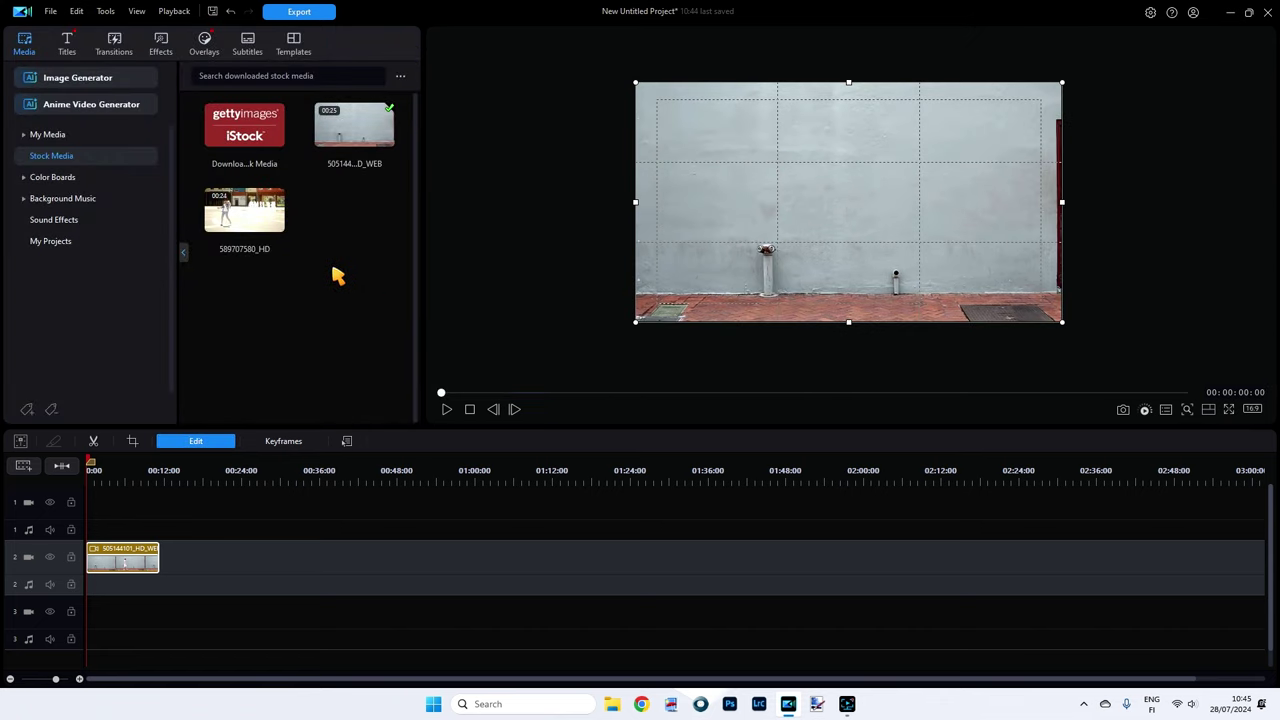
pyautogui.moveTo(244, 216); pyautogui.dragTo(90, 505)
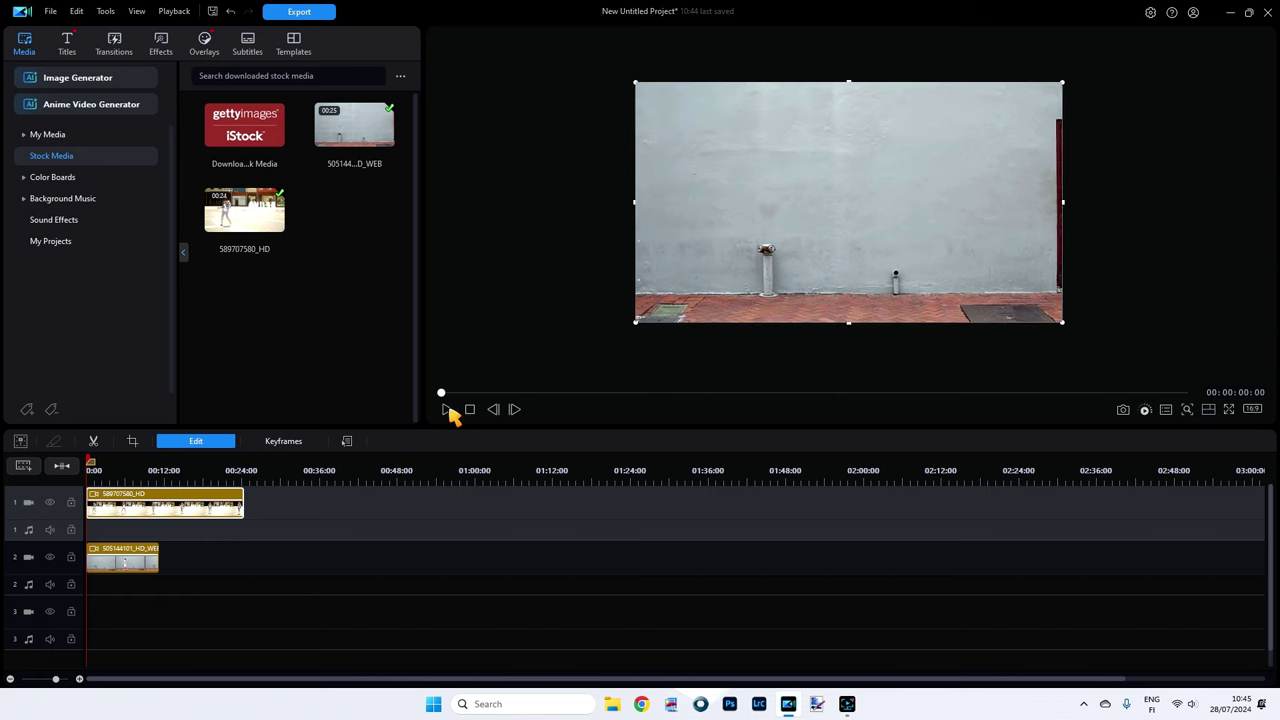
# Play the two-clip transition, then step between 00:00:05:00 and 00:00:05:01 to examine how the split begins.
pyautogui.click(447, 411)
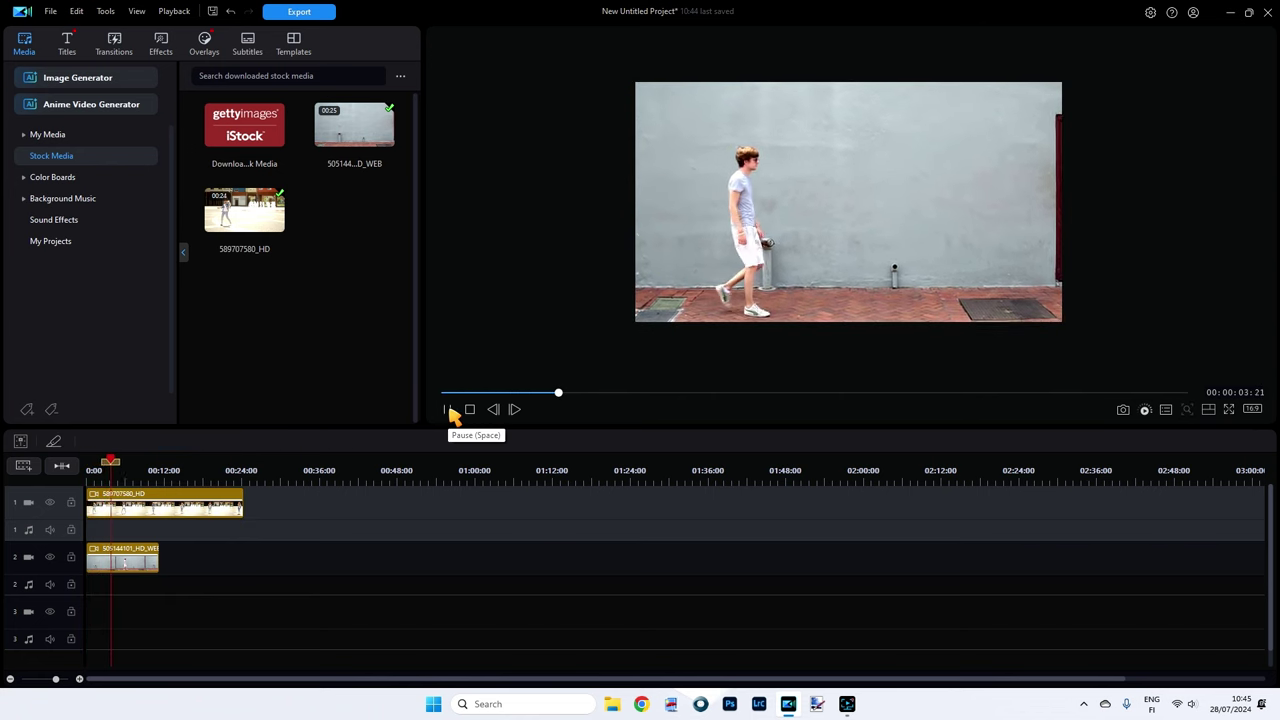
pyautogui.click(447, 410)
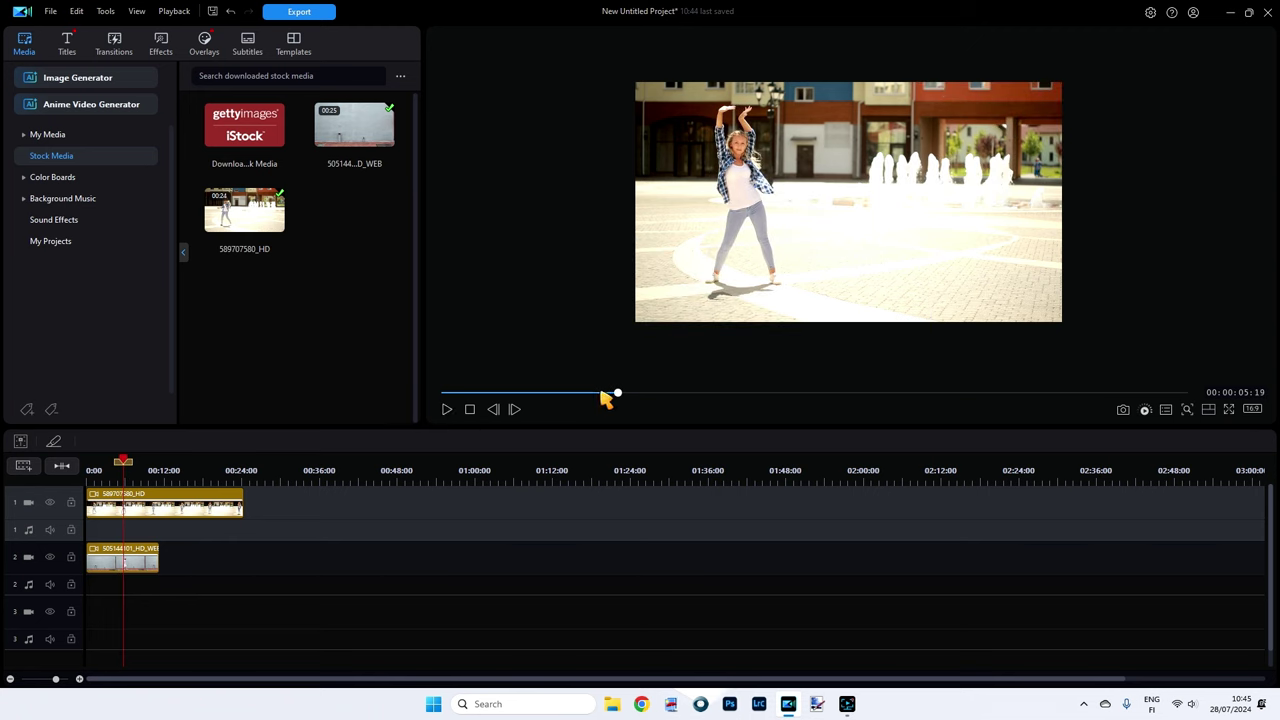
pyautogui.moveTo(621, 400); pyautogui.dragTo(441, 410)
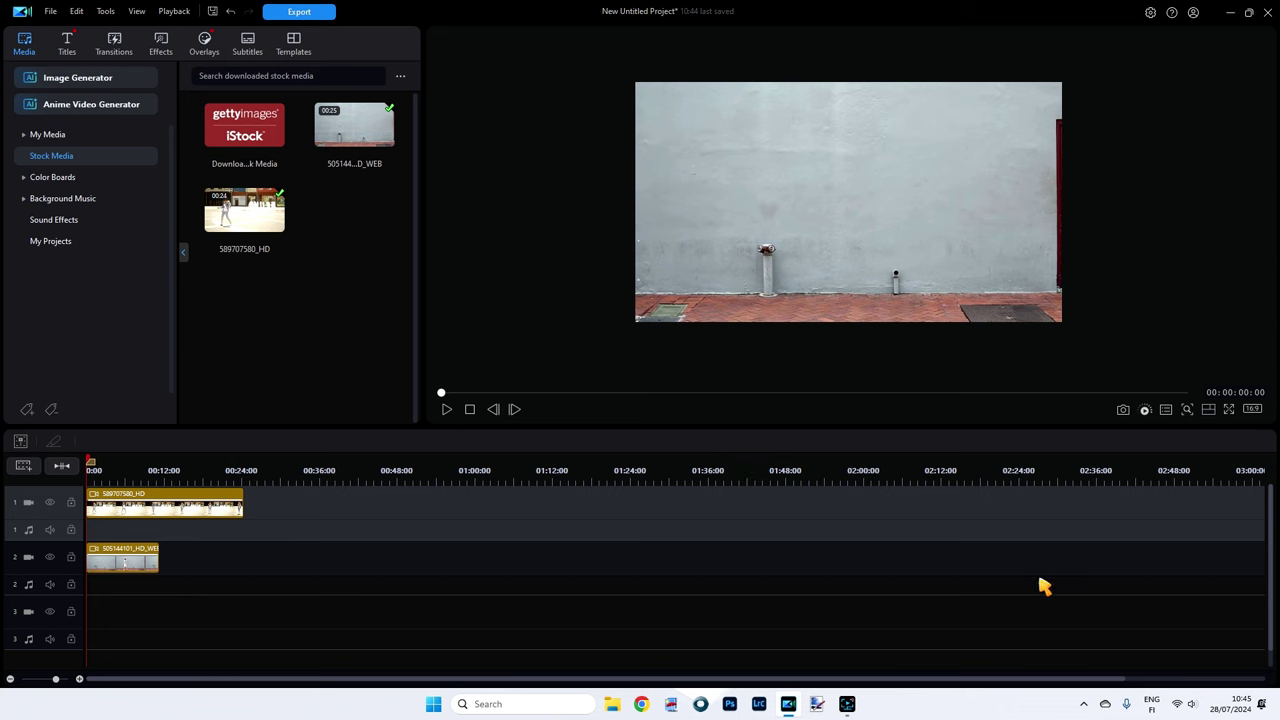
pyautogui.press('Right')
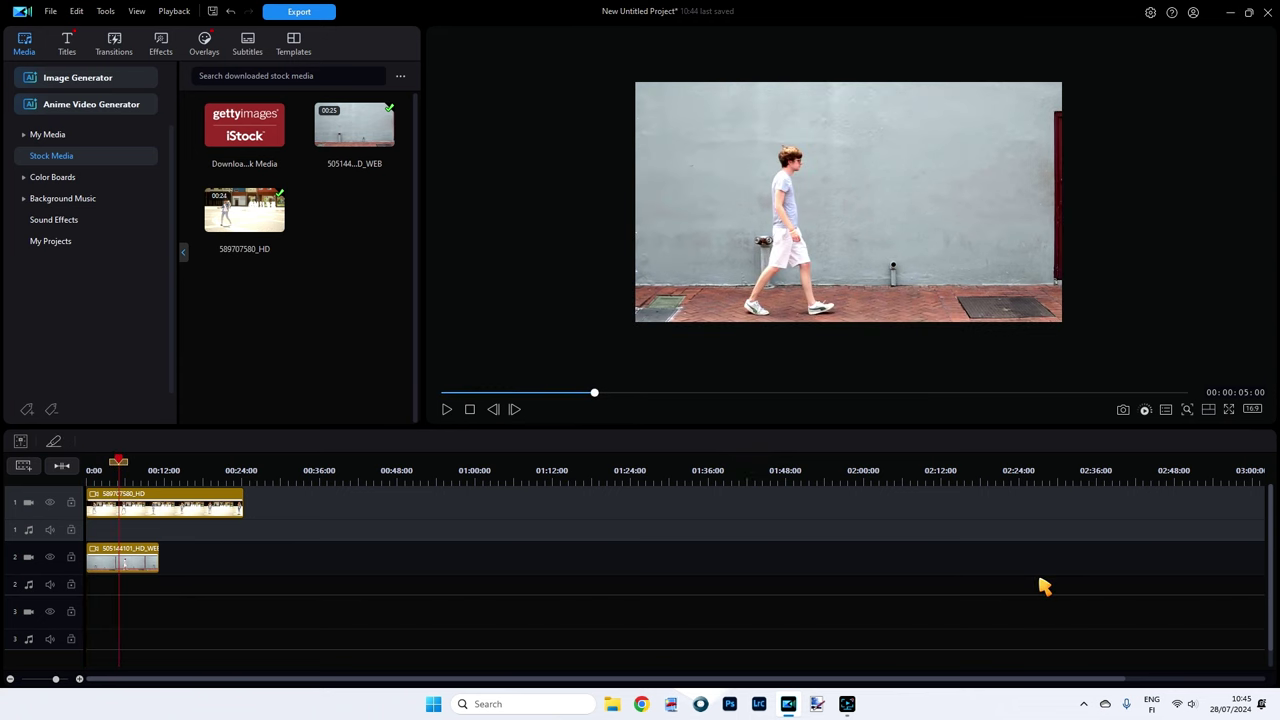
pyautogui.click(514, 410)
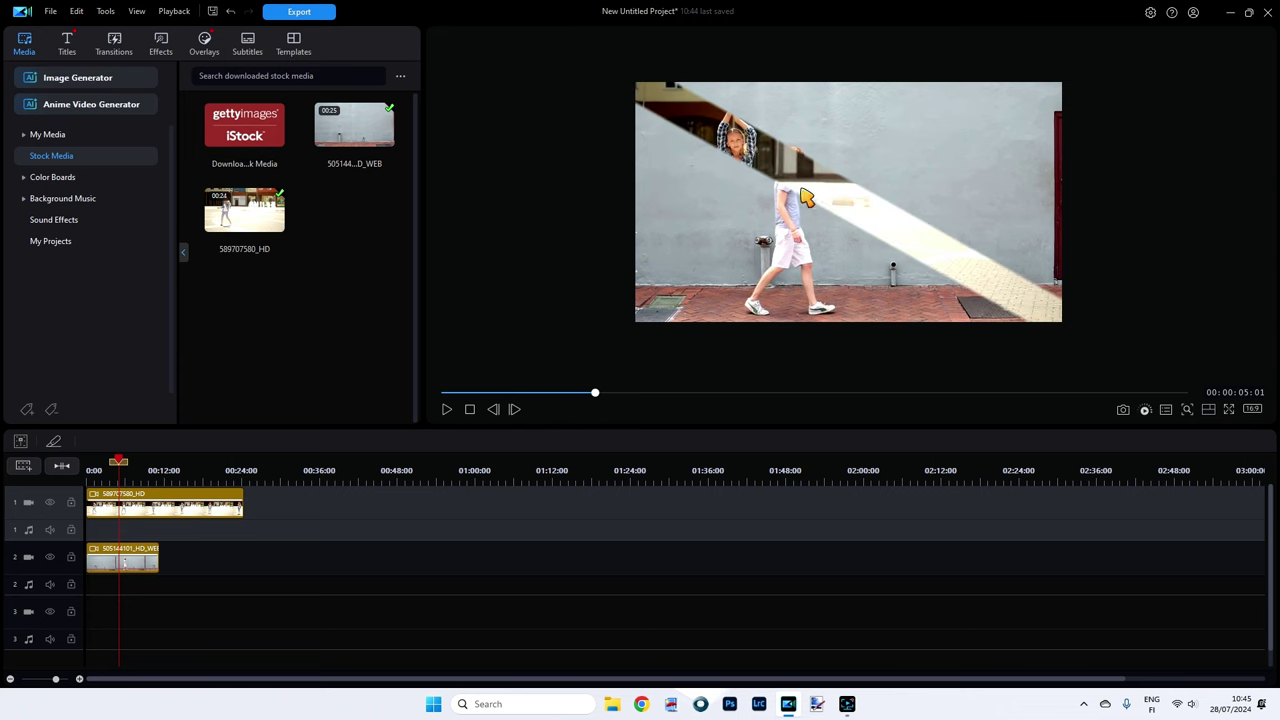
pyautogui.click(494, 410)
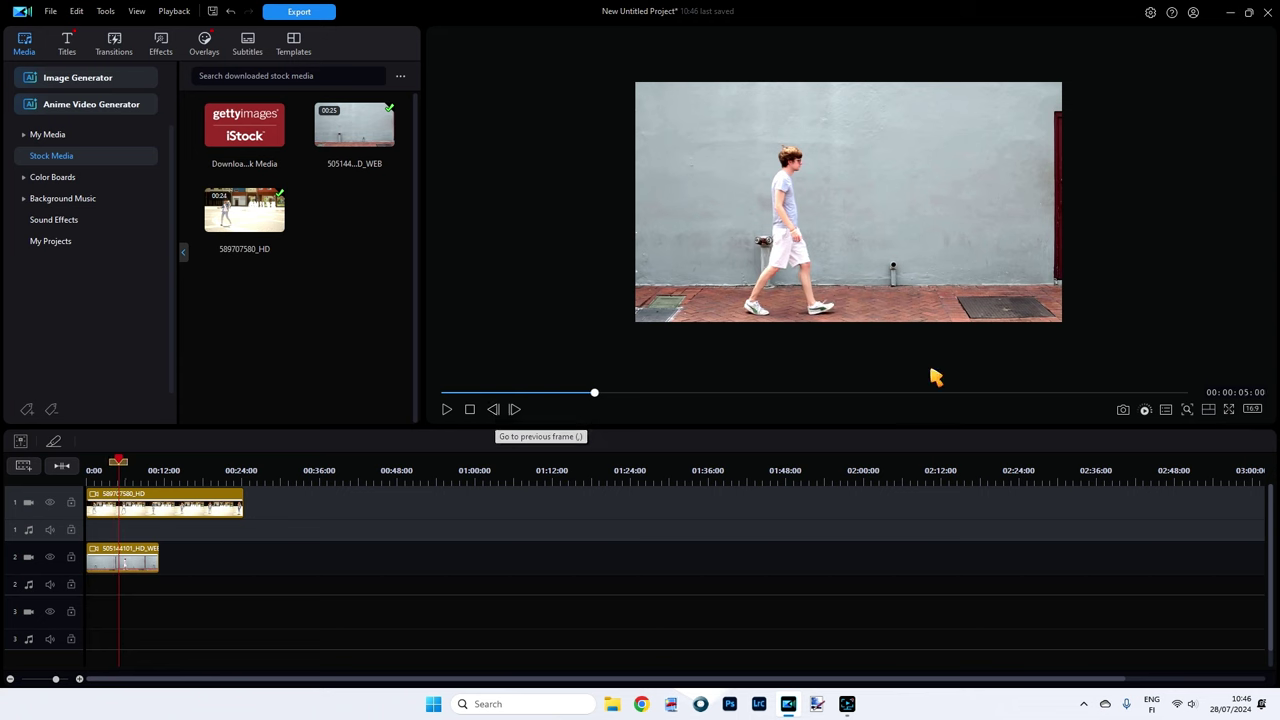
# Add a solid black color board to video track 3, starting at 00:00:04:20.
pyautogui.press(',')
pyautogui.press(',')
pyautogui.press(',')
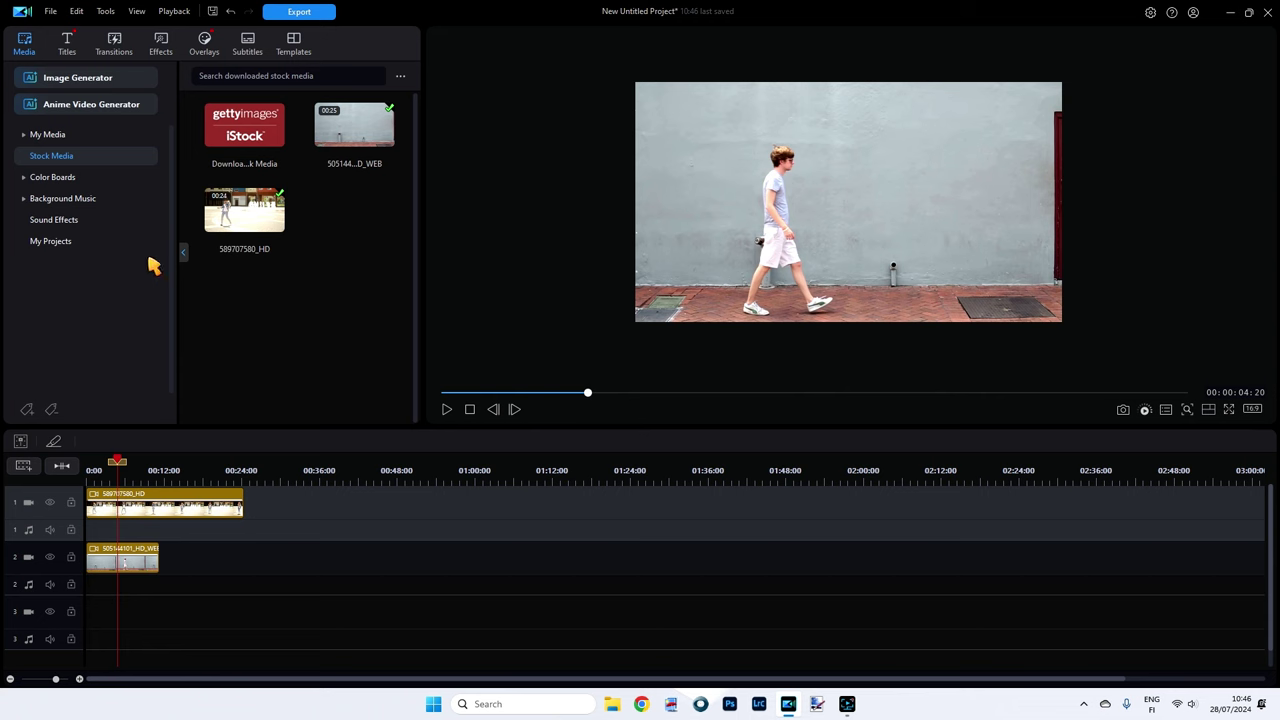
pyautogui.click(44, 135)
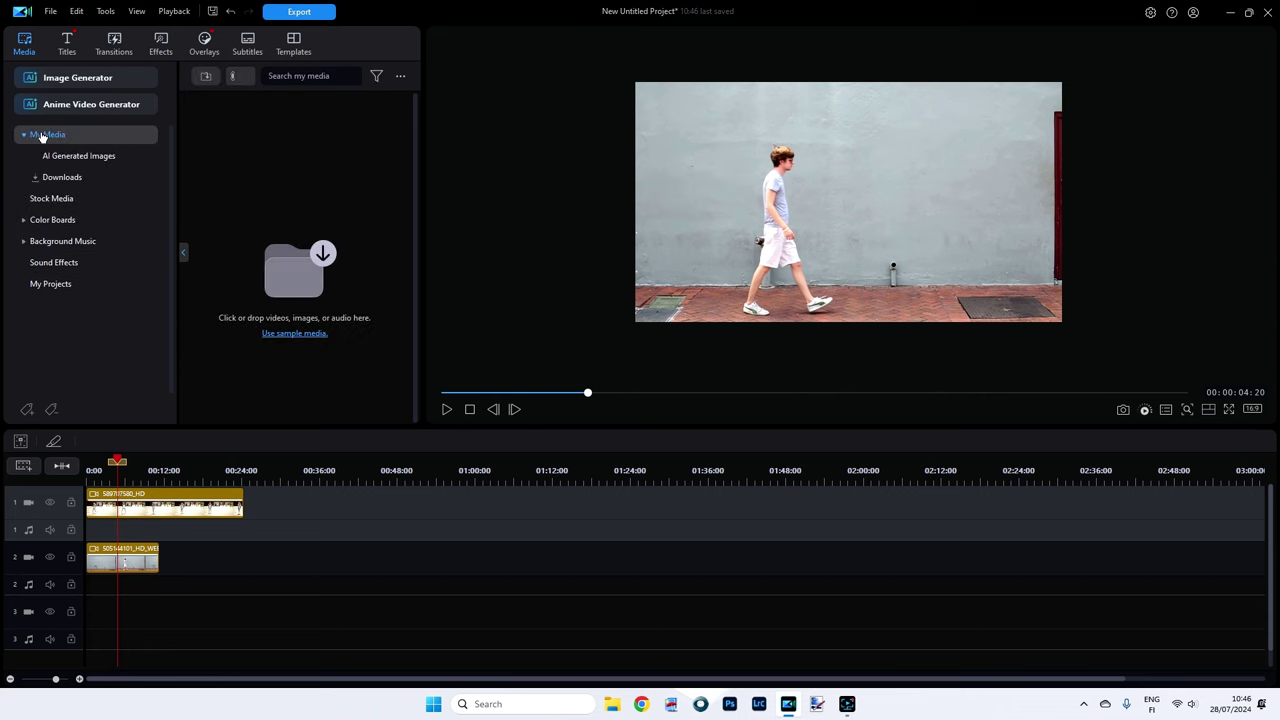
pyautogui.click(46, 228)
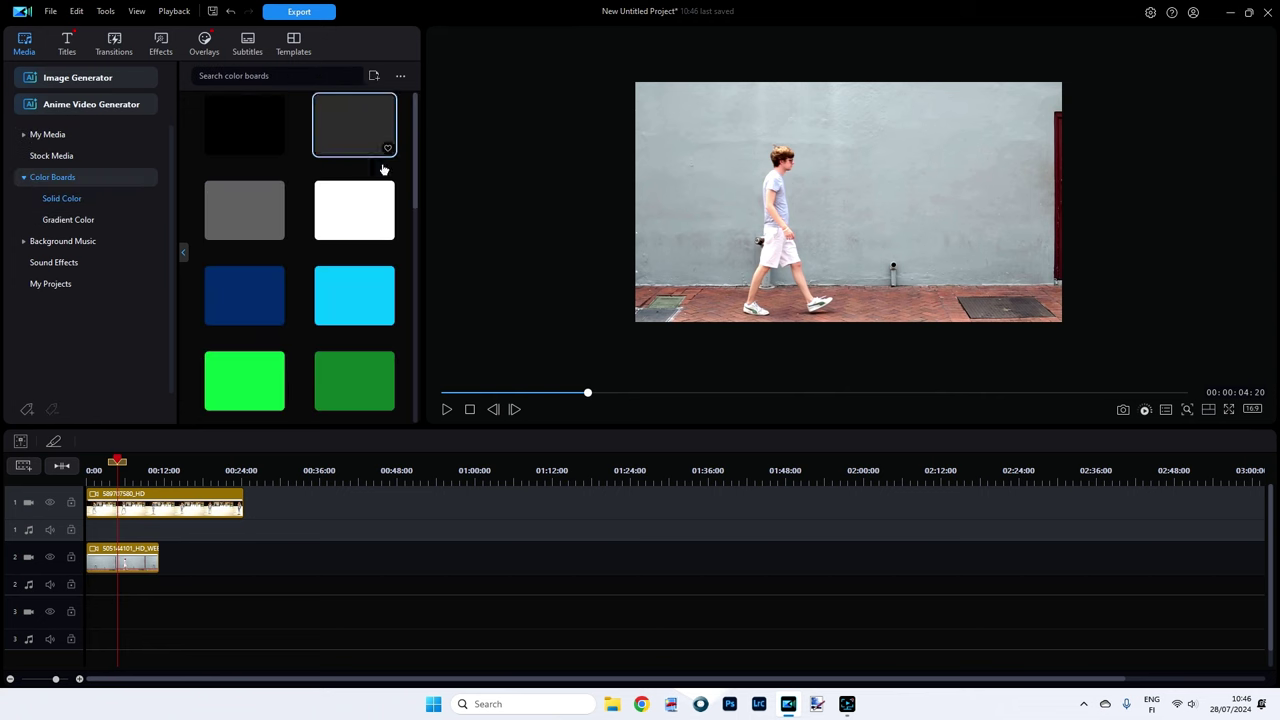
pyautogui.moveTo(420, 160)
pyautogui.mouseDown()
pyautogui.moveTo(417, 211)
pyautogui.moveTo(420, 158)
pyautogui.mouseUp()
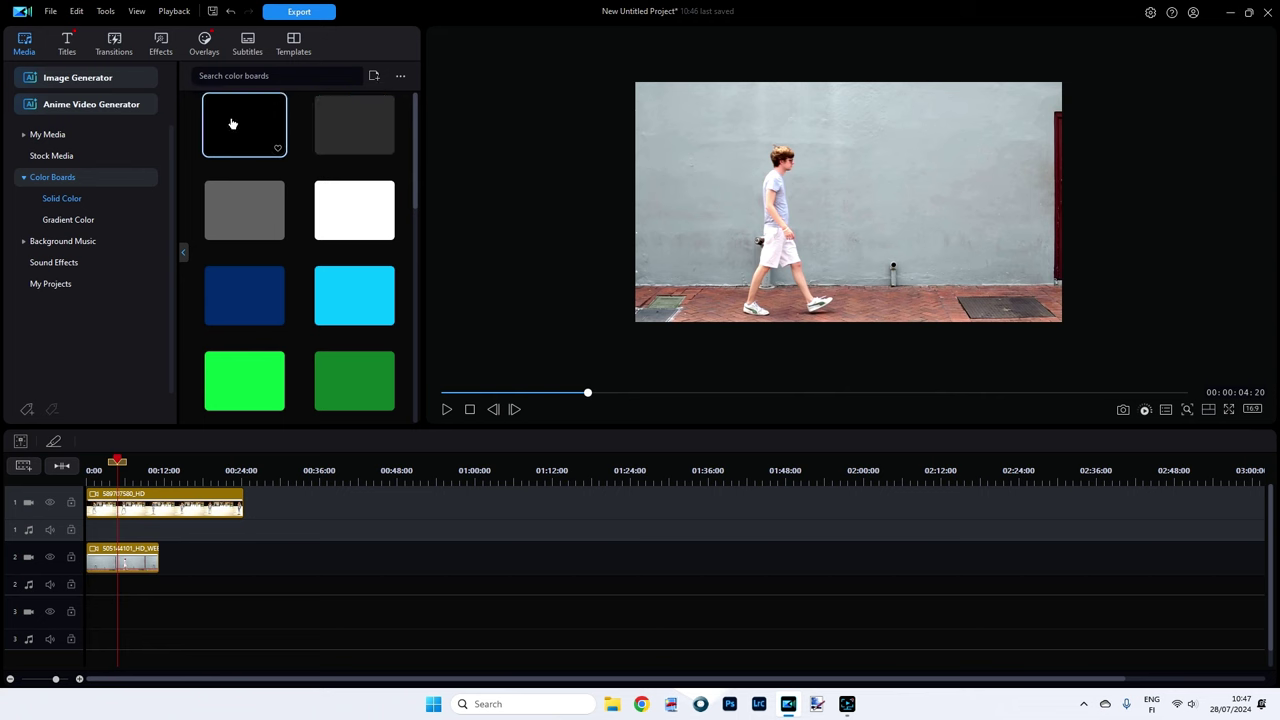
pyautogui.moveTo(232, 123); pyautogui.dragTo(127, 632)
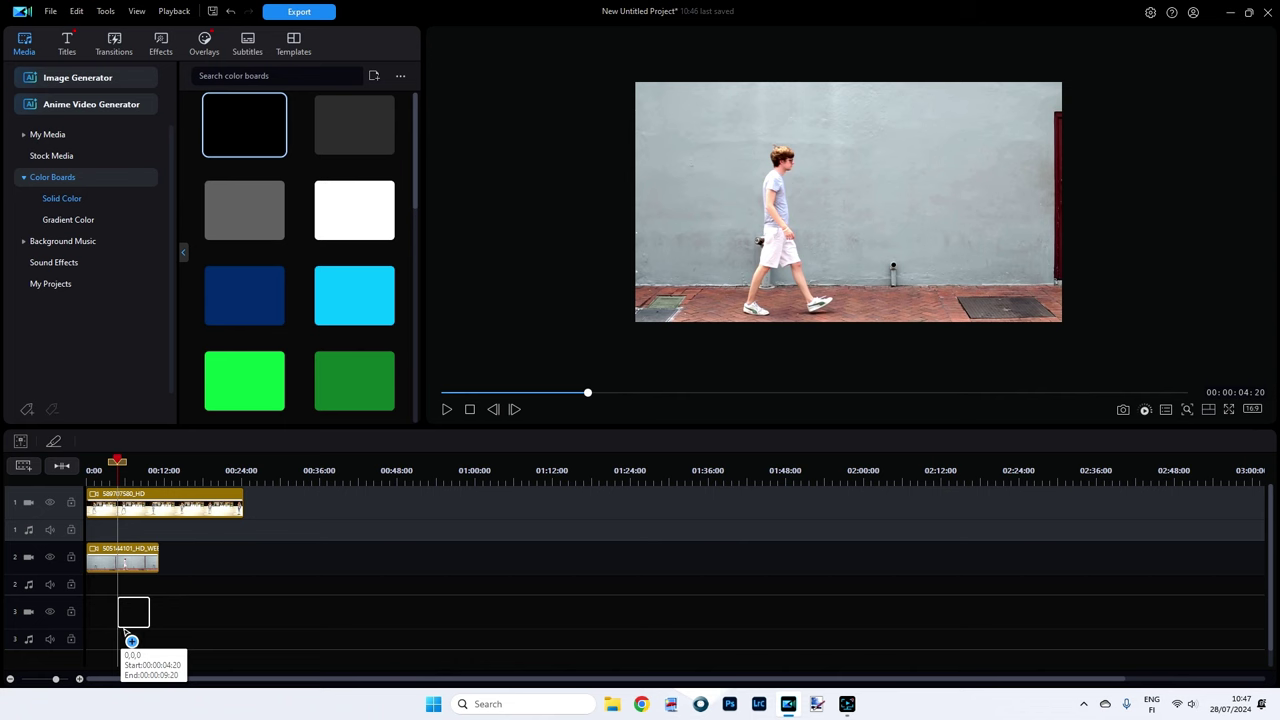
pyautogui.moveTo(127, 636); pyautogui.dragTo(130, 626)
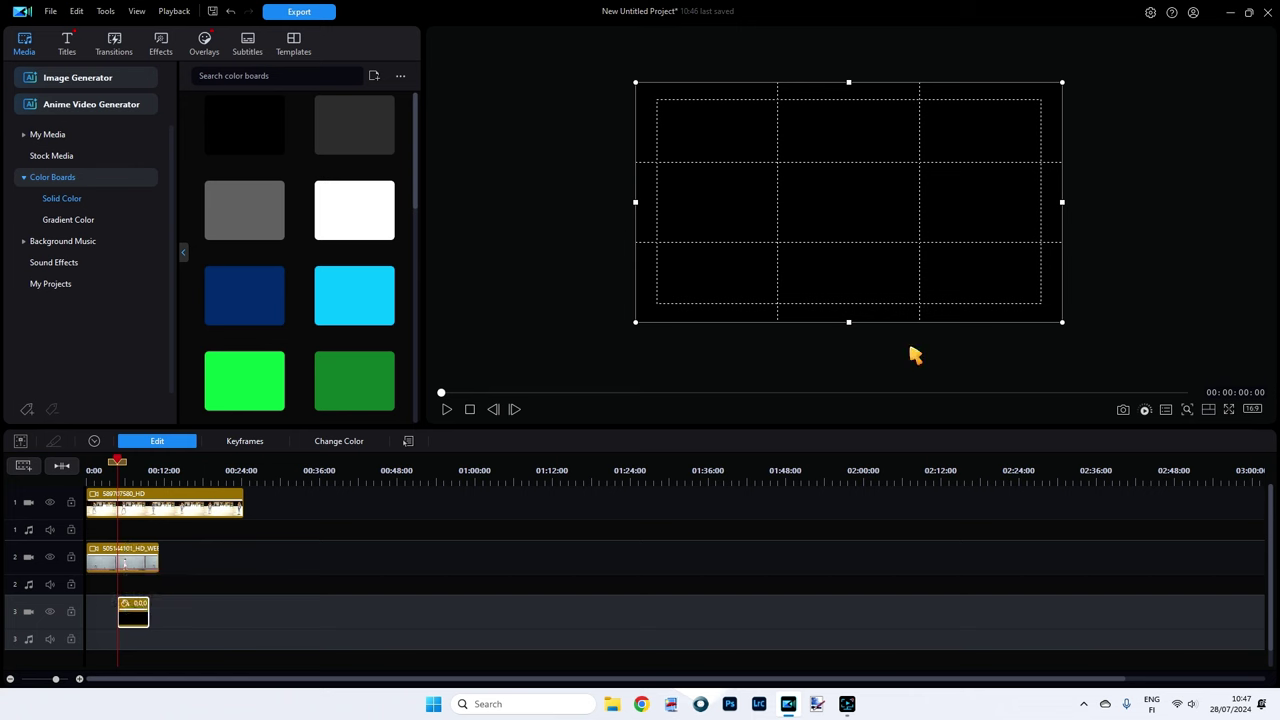
# Stretch the black color board past both sides of the frame and flatten it into a thin horizontal band across the middle.
pyautogui.click(1207, 416)
pyautogui.click(1190, 433)
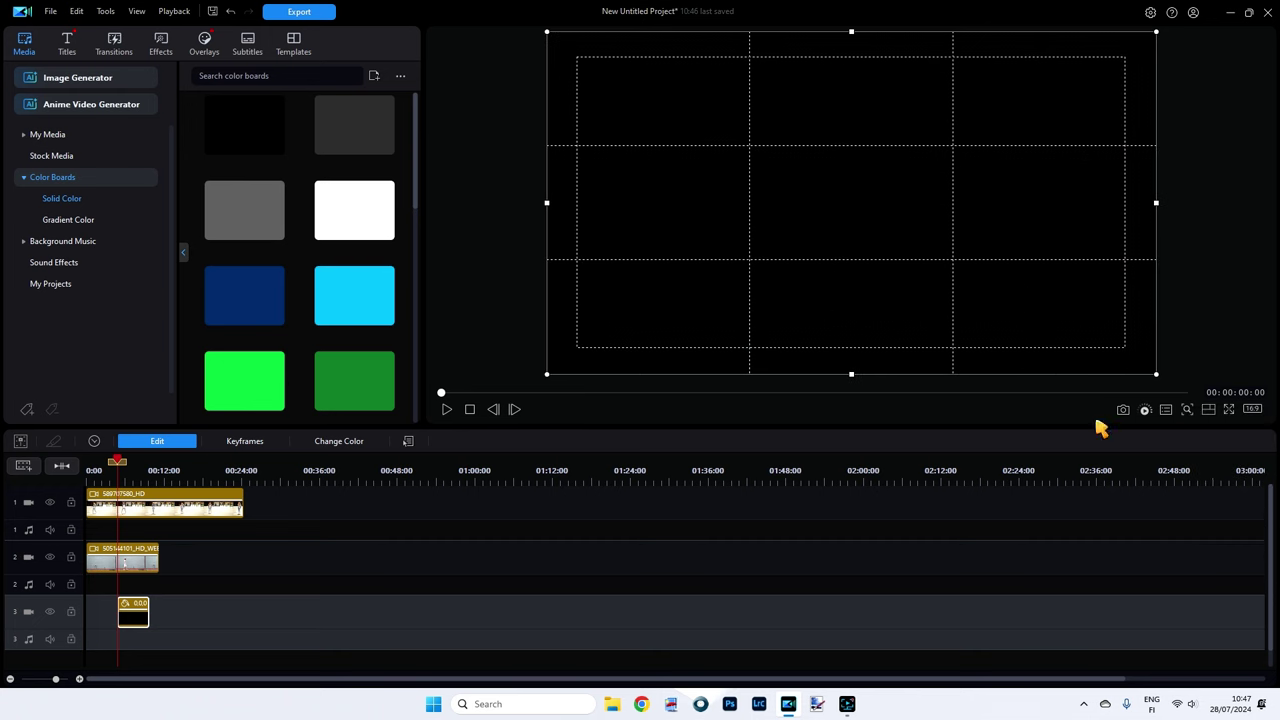
pyautogui.click(1190, 410)
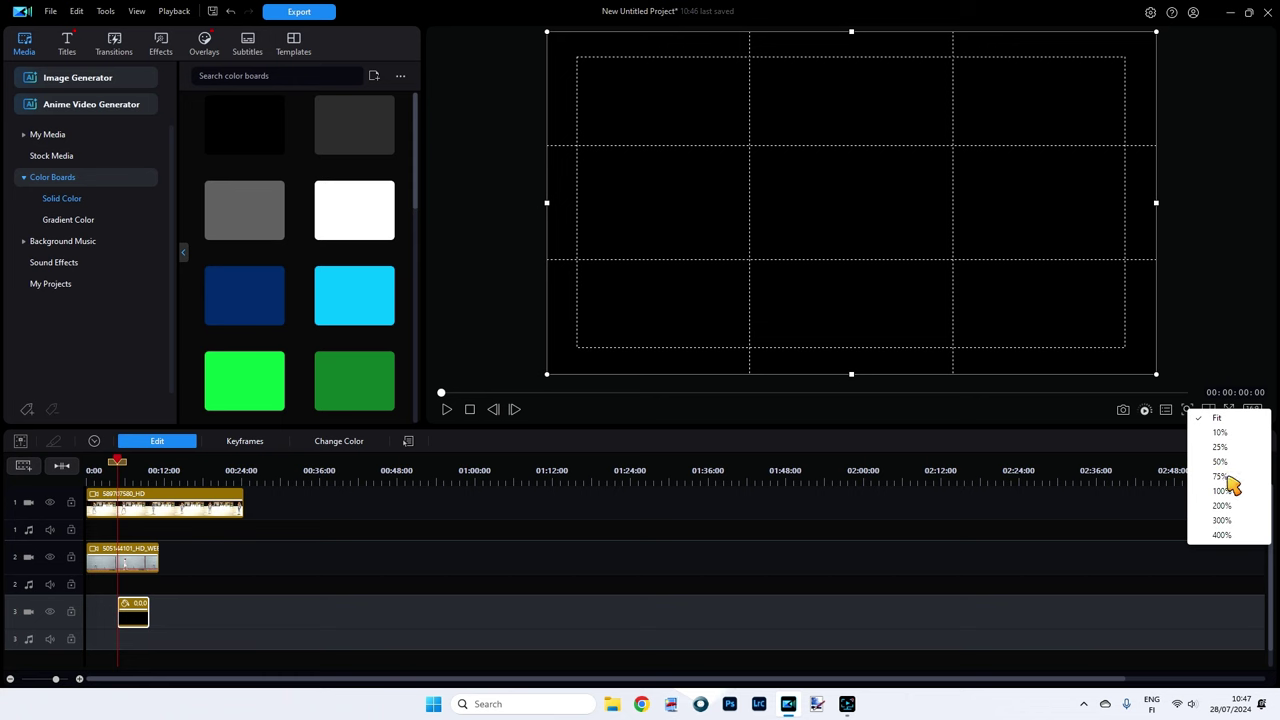
pyautogui.click(1229, 480)
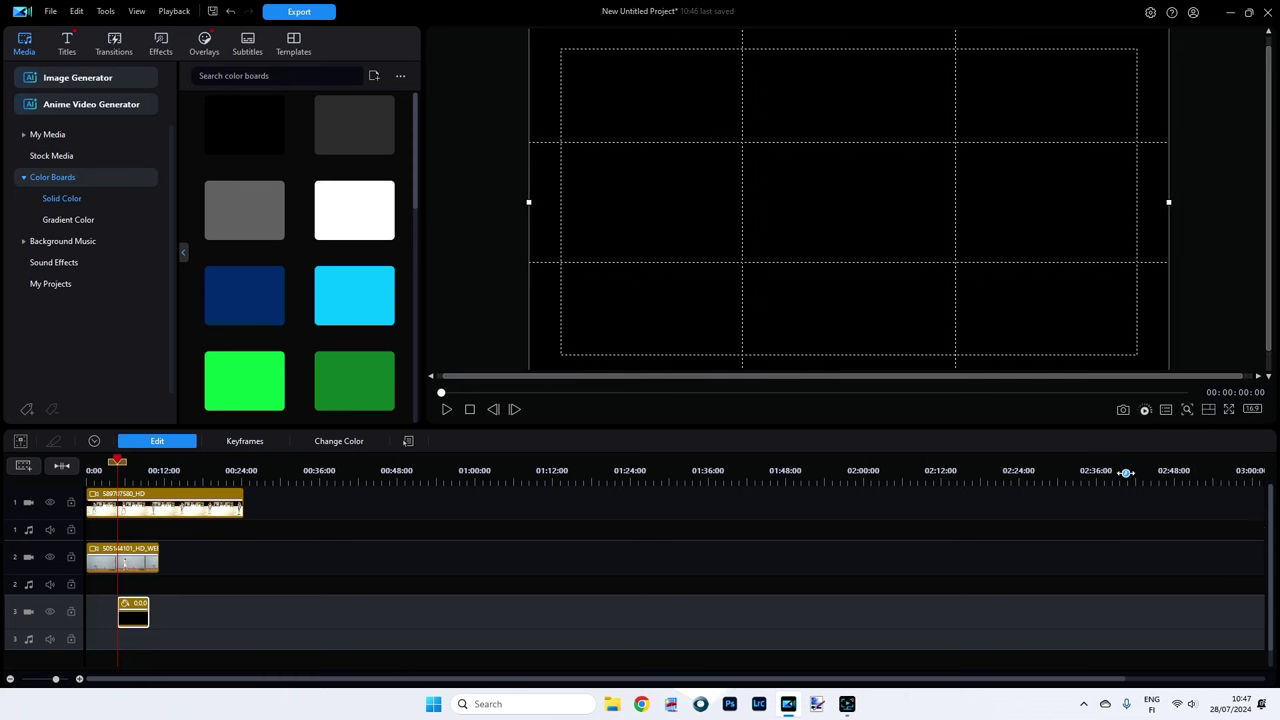
pyautogui.click(1190, 412)
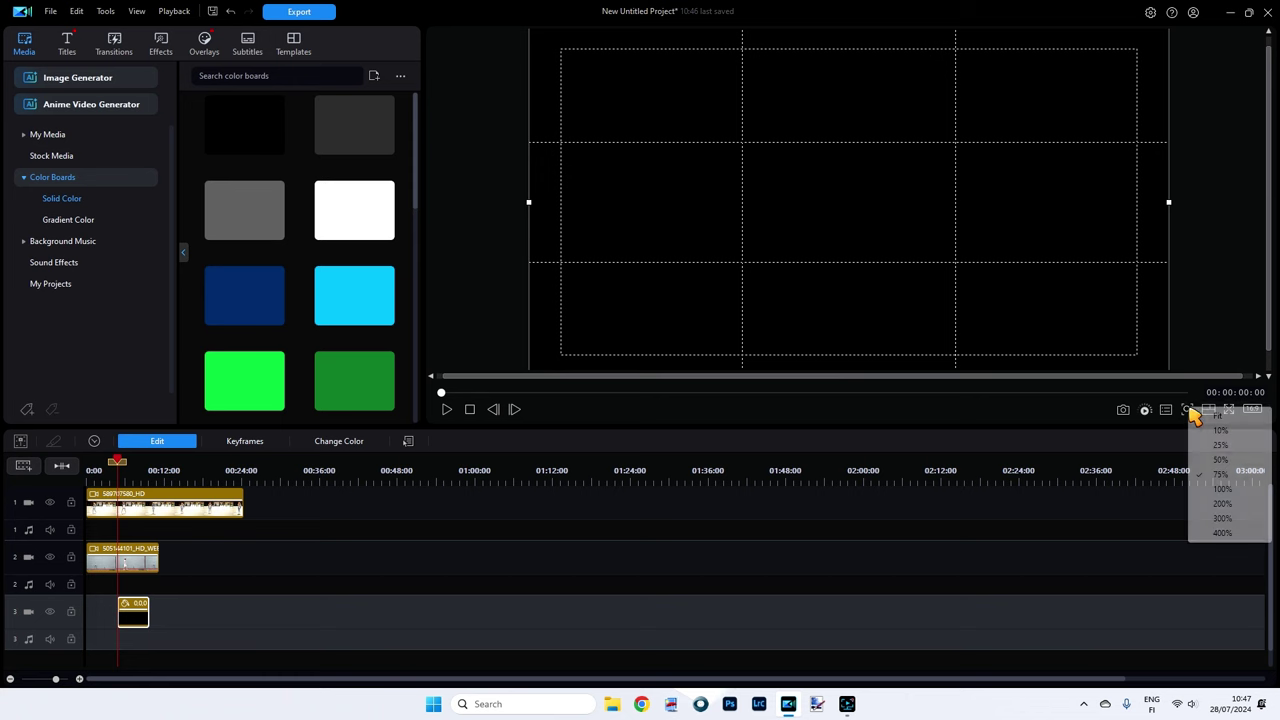
pyautogui.click(1224, 460)
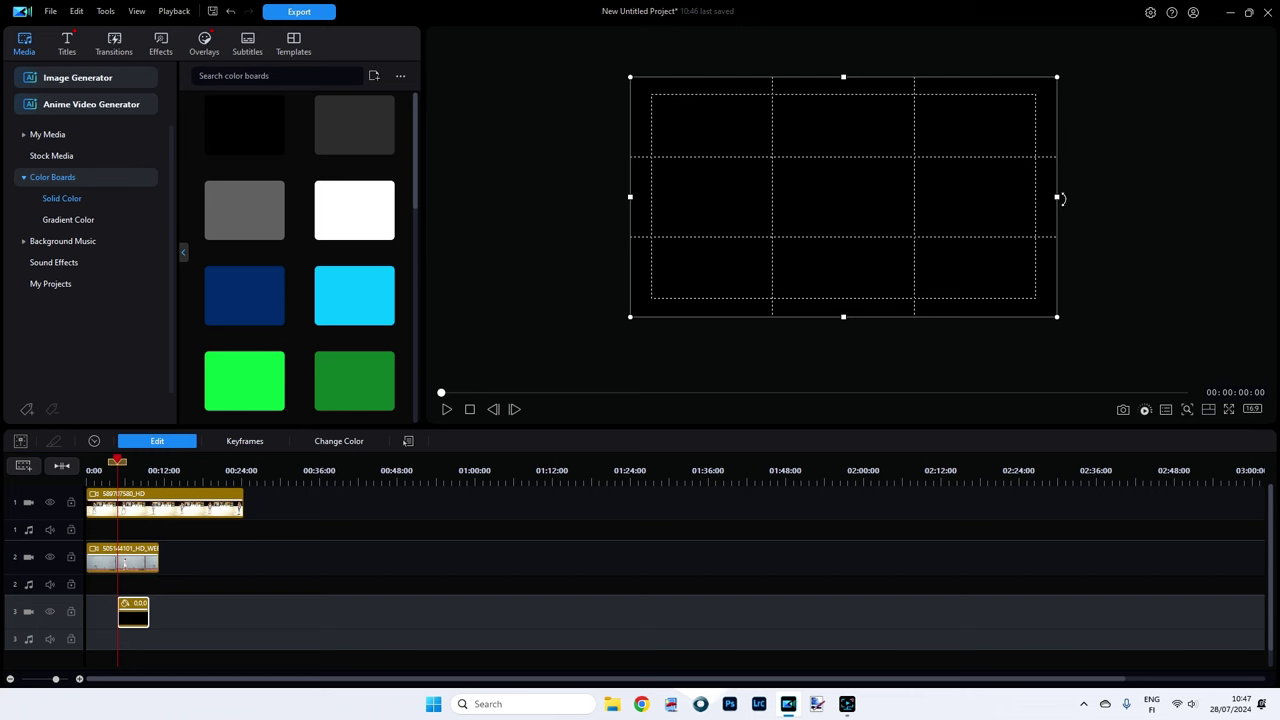
pyautogui.moveTo(1057, 196); pyautogui.dragTo(1145, 194)
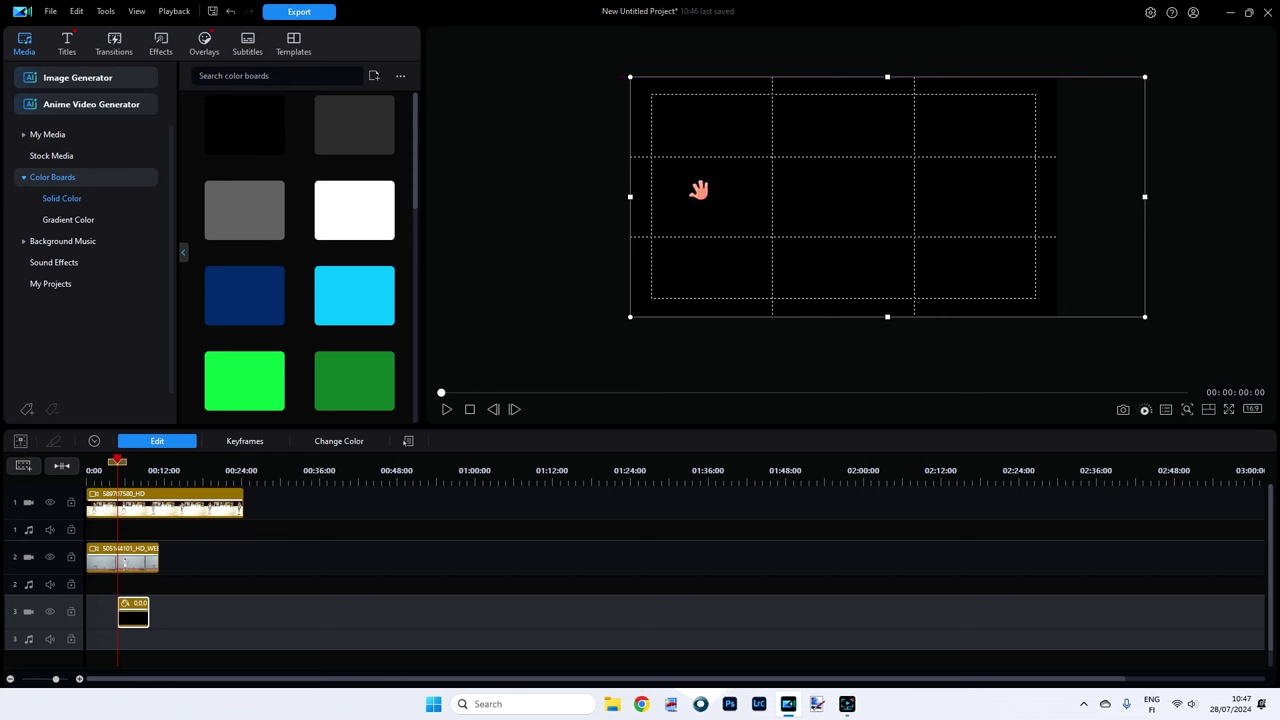
pyautogui.moveTo(627, 196); pyautogui.dragTo(536, 197)
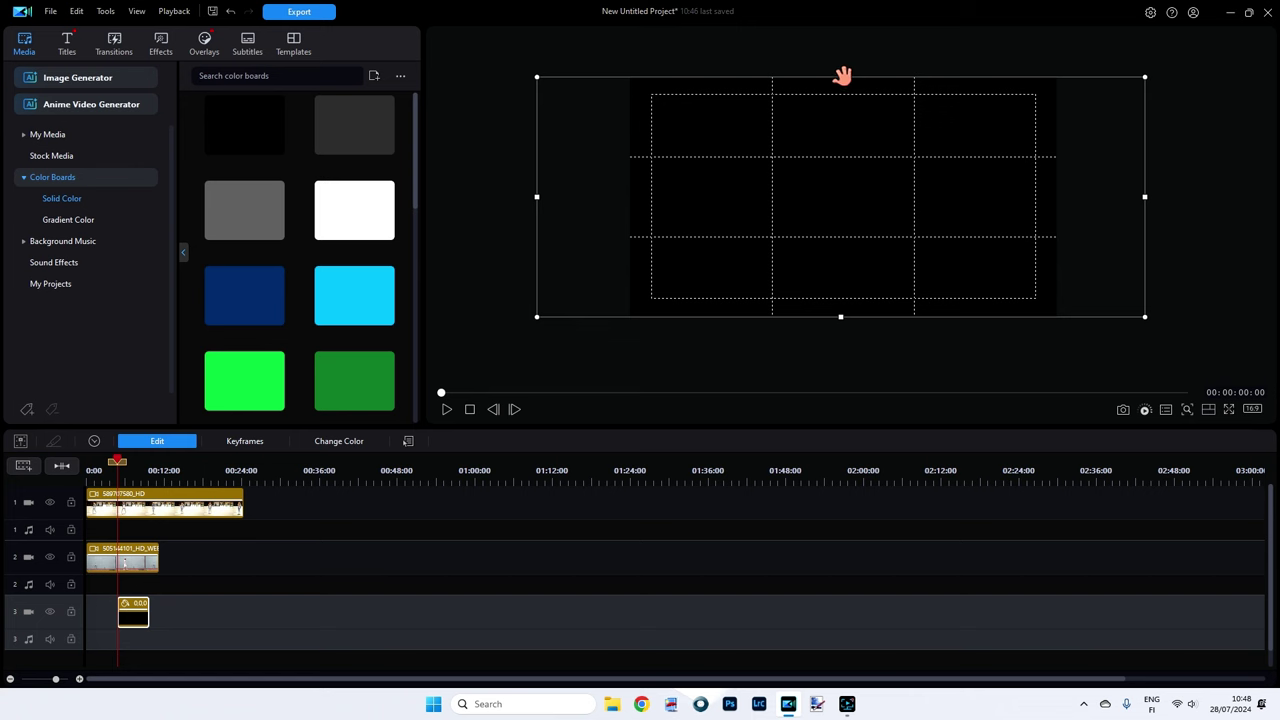
pyautogui.moveTo(843, 77); pyautogui.dragTo(840, 192)
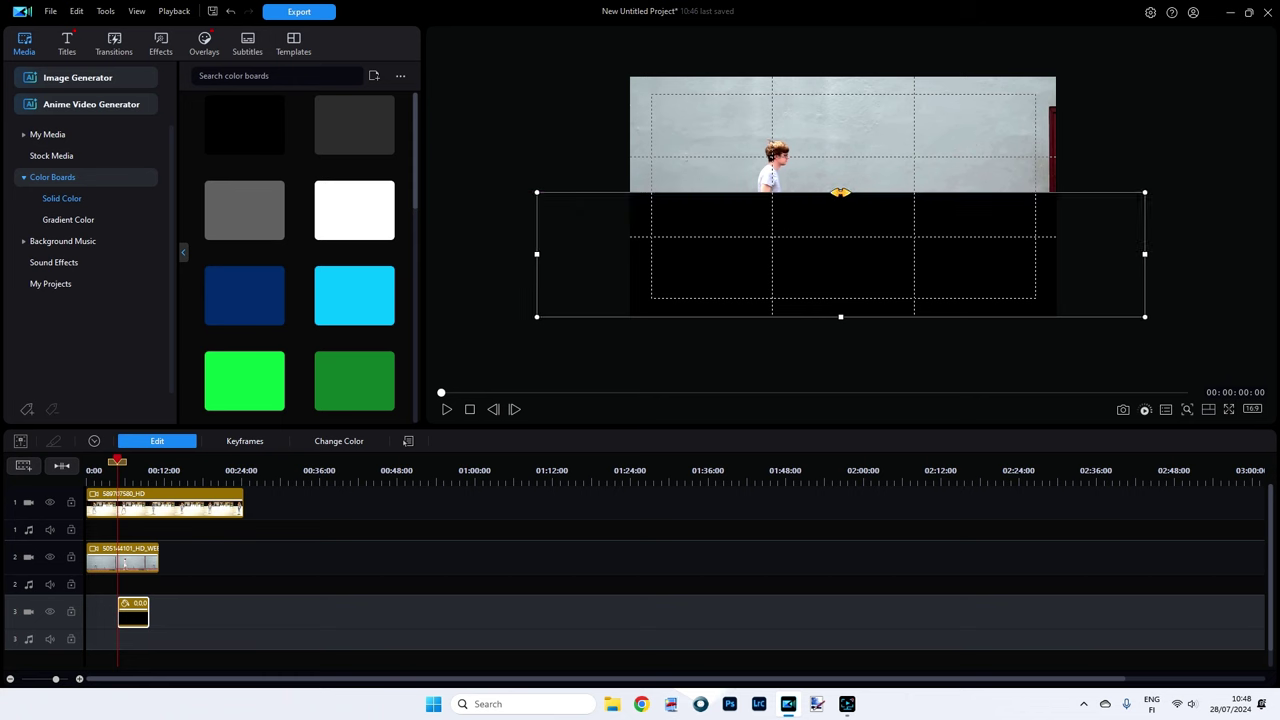
pyautogui.moveTo(840, 317); pyautogui.dragTo(846, 199)
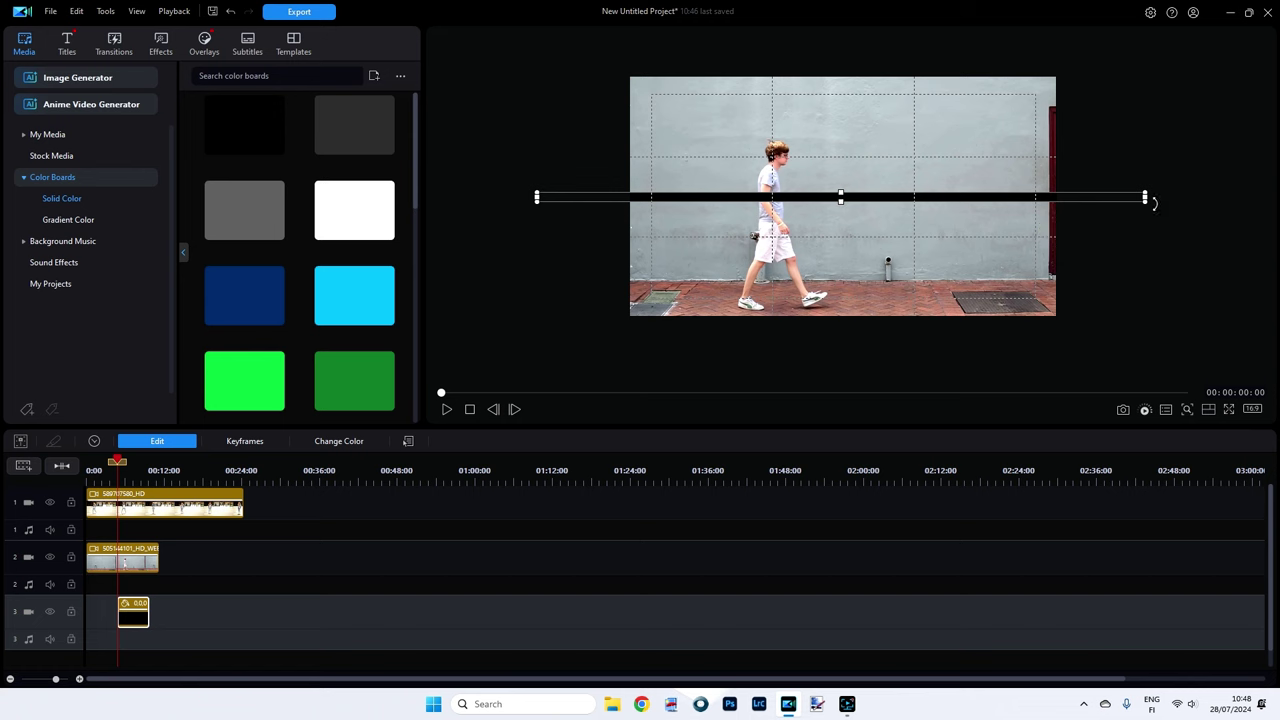
# Rotate the black band about 29 degrees so it runs diagonally across the frame, and set its height scale to 0.010.
pyautogui.moveTo(1154, 203); pyautogui.dragTo(1104, 346)
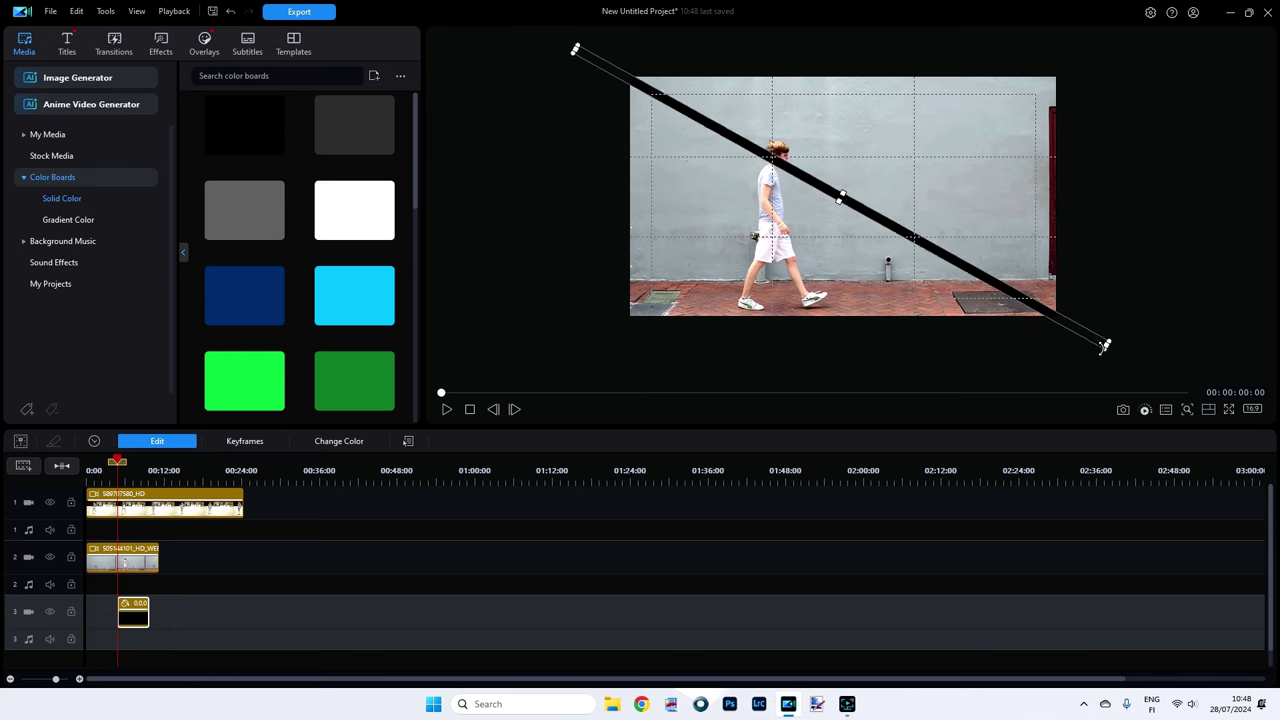
pyautogui.doubleClick(133, 612)
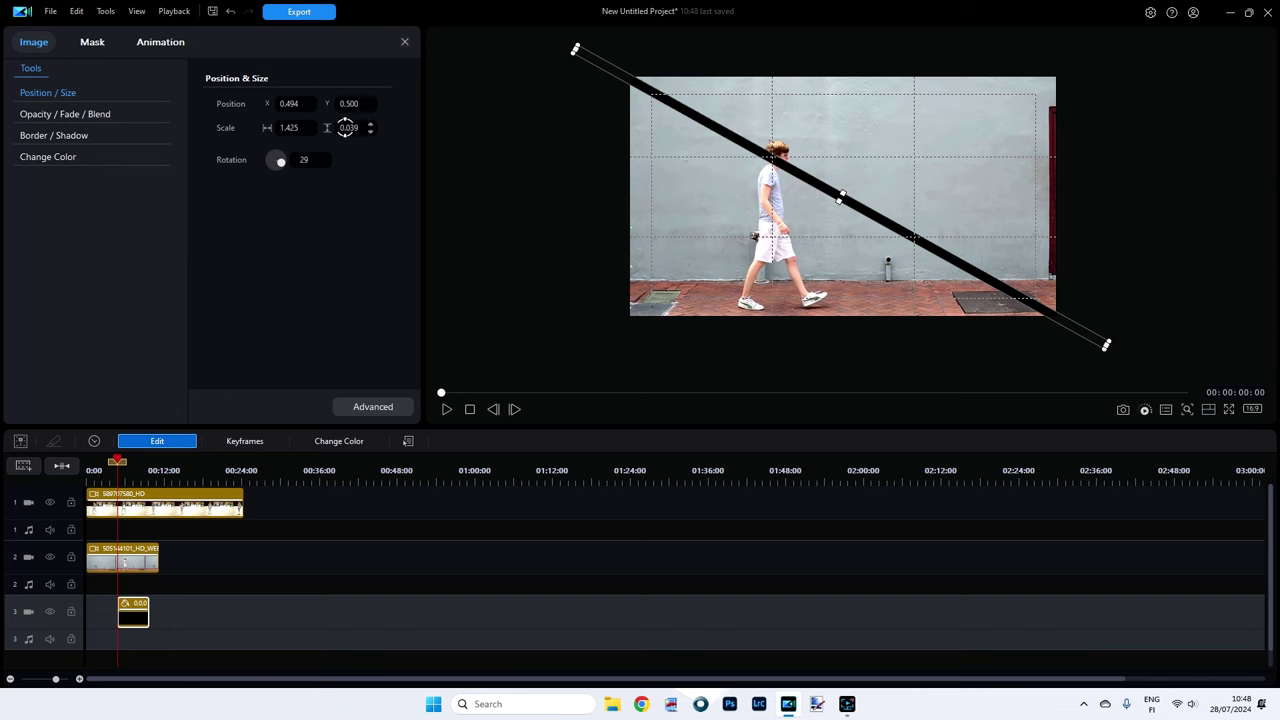
pyautogui.click(371, 132)
pyautogui.click(371, 132)
pyautogui.click(371, 132)
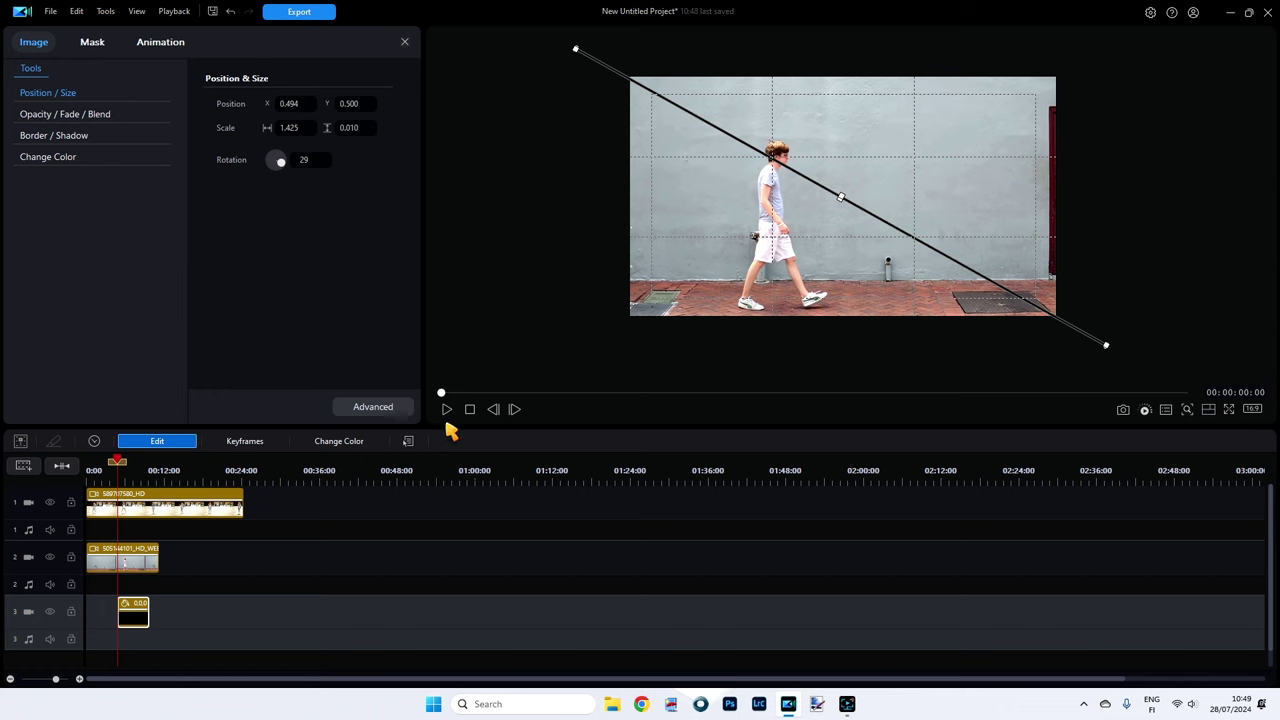
# Add an opacity keyframe at the very start of the black color board clip.
pyautogui.click(240, 447)
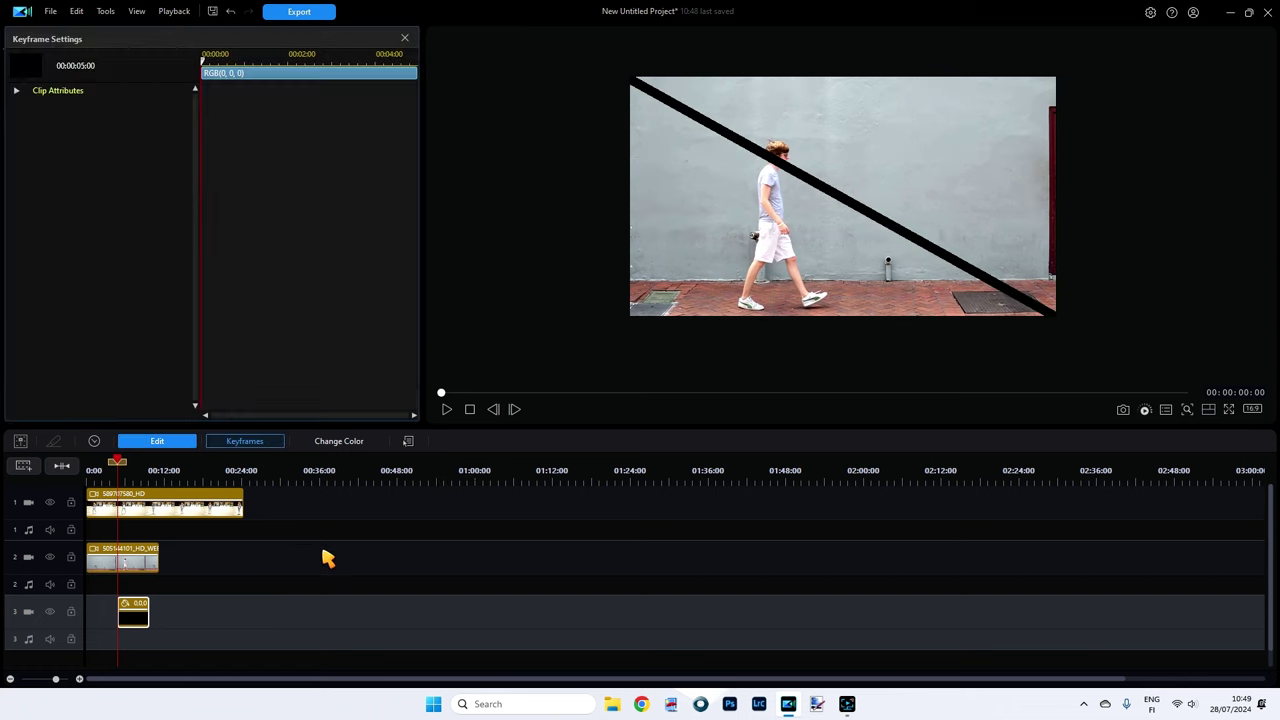
pyautogui.click(17, 92)
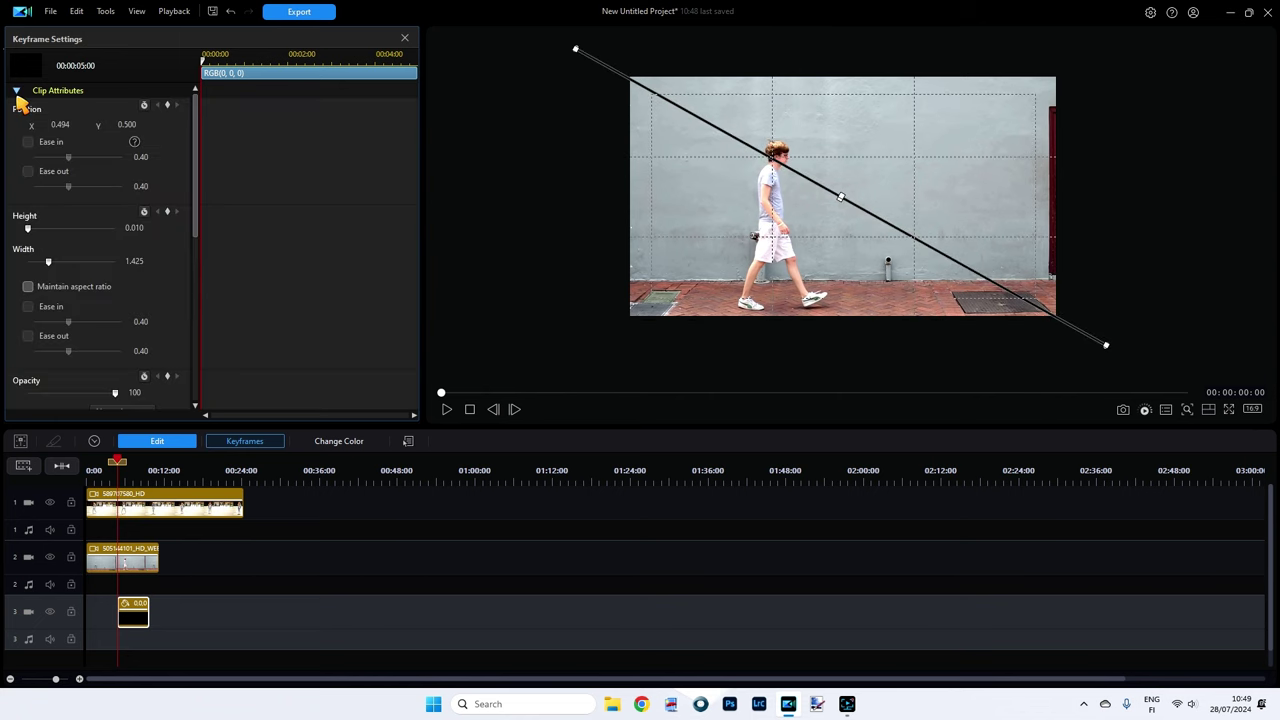
pyautogui.moveTo(194, 226); pyautogui.dragTo(200, 309)
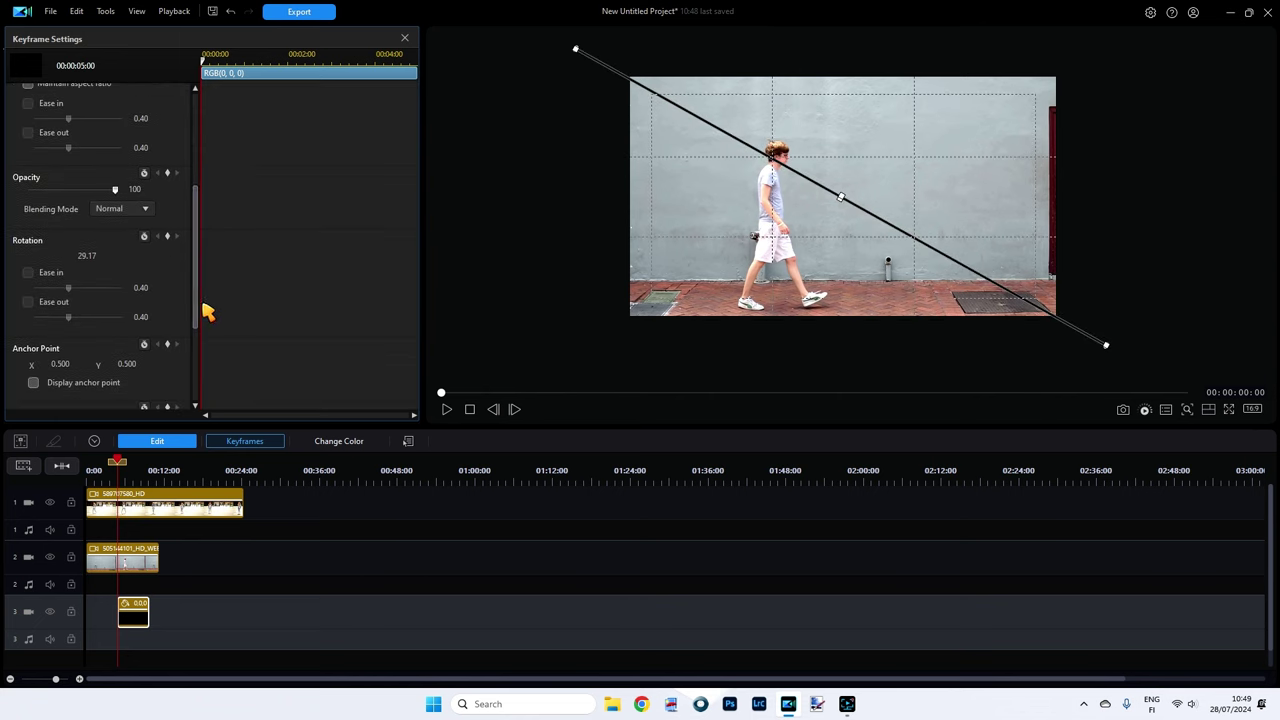
pyautogui.click(168, 176)
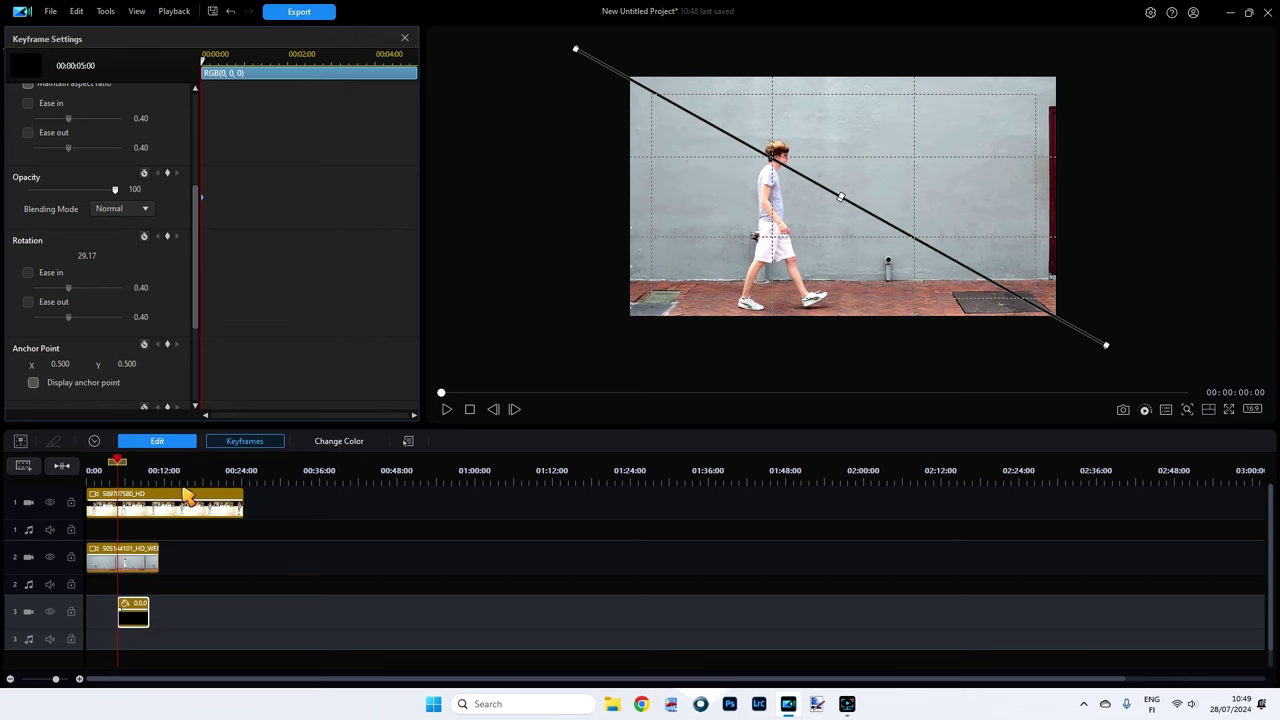
# Add a second opacity keyframe, at 100, five frames into the color board clip at 00:00:00:05.
pyautogui.click(514, 410)
pyautogui.click(514, 410)
pyautogui.click(514, 410)
pyautogui.click(514, 410)
pyautogui.click(514, 410)
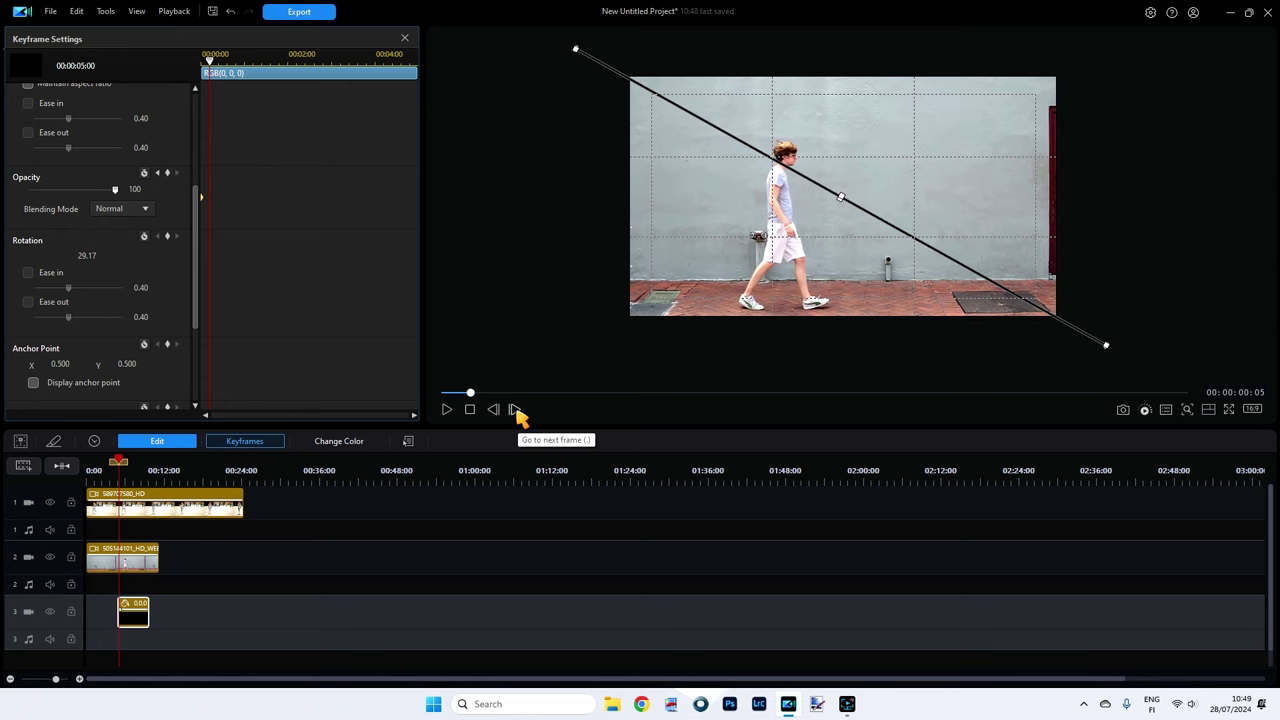
pyautogui.click(168, 174)
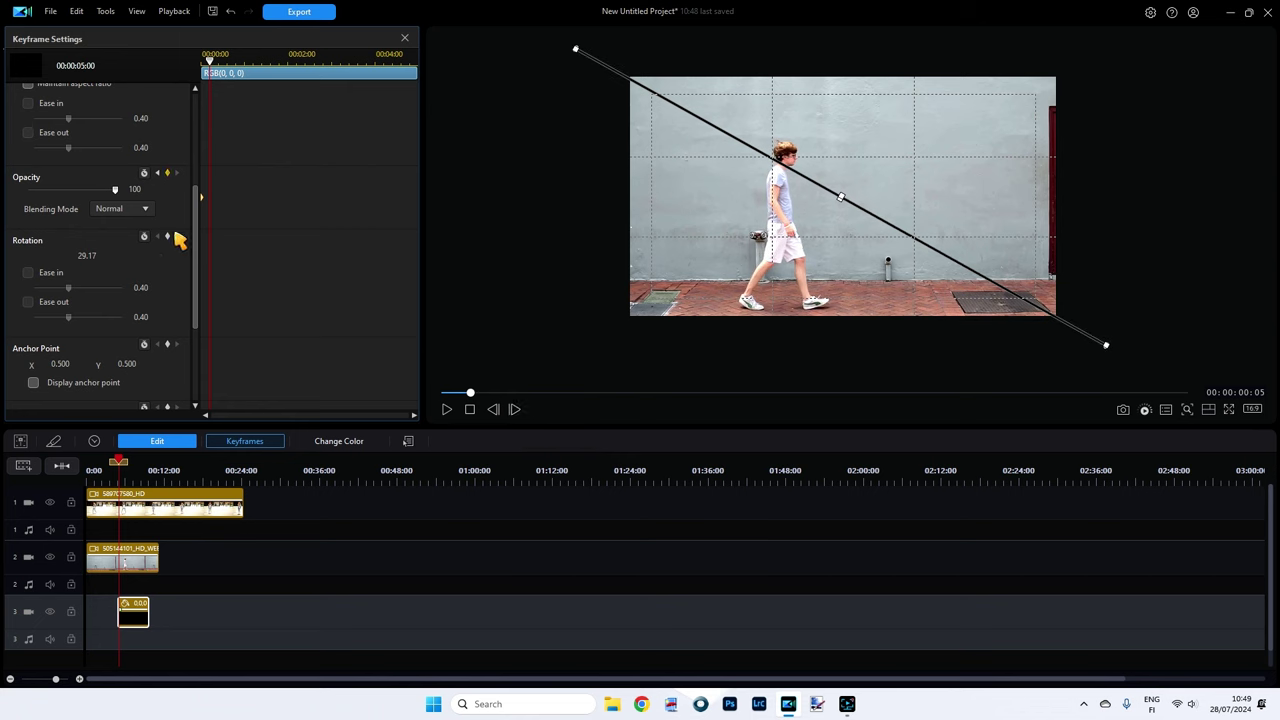
# Keyframe the color board's opacity to 0 at 00:00:00:10 of the clip.
pyautogui.click(514, 410)
pyautogui.click(514, 410)
pyautogui.click(514, 410)
pyautogui.click(514, 410)
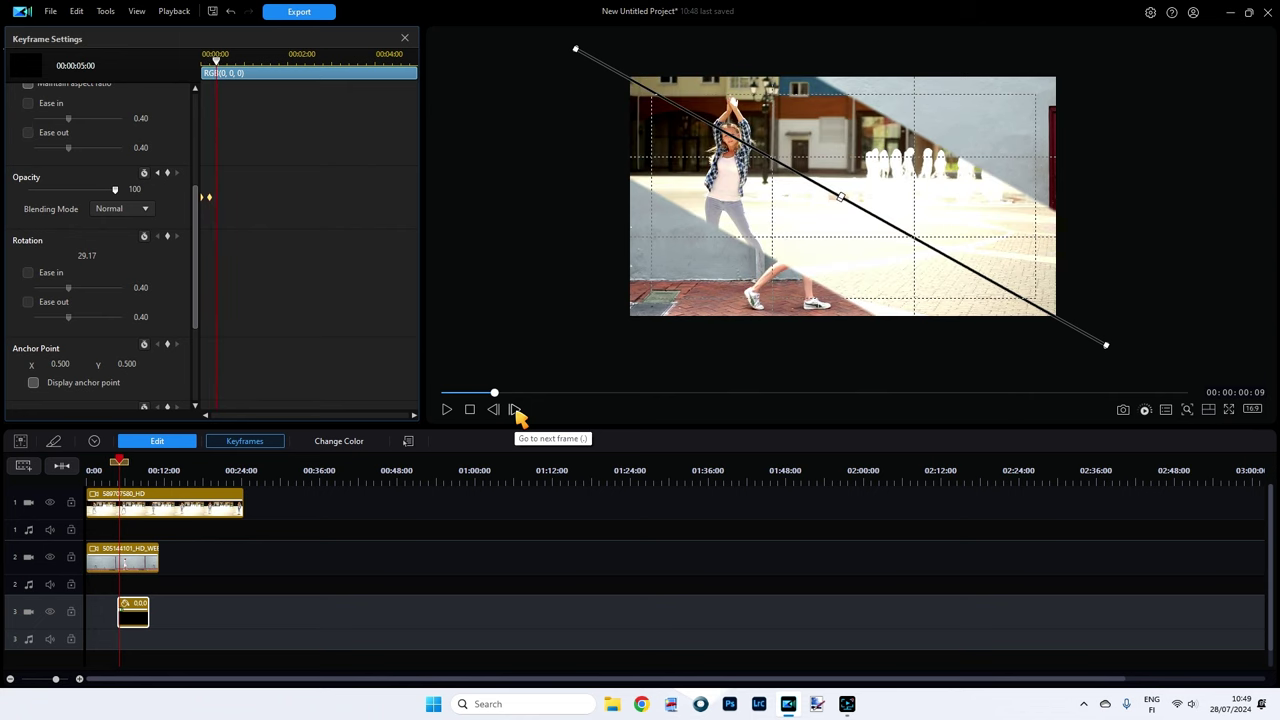
pyautogui.click(514, 410)
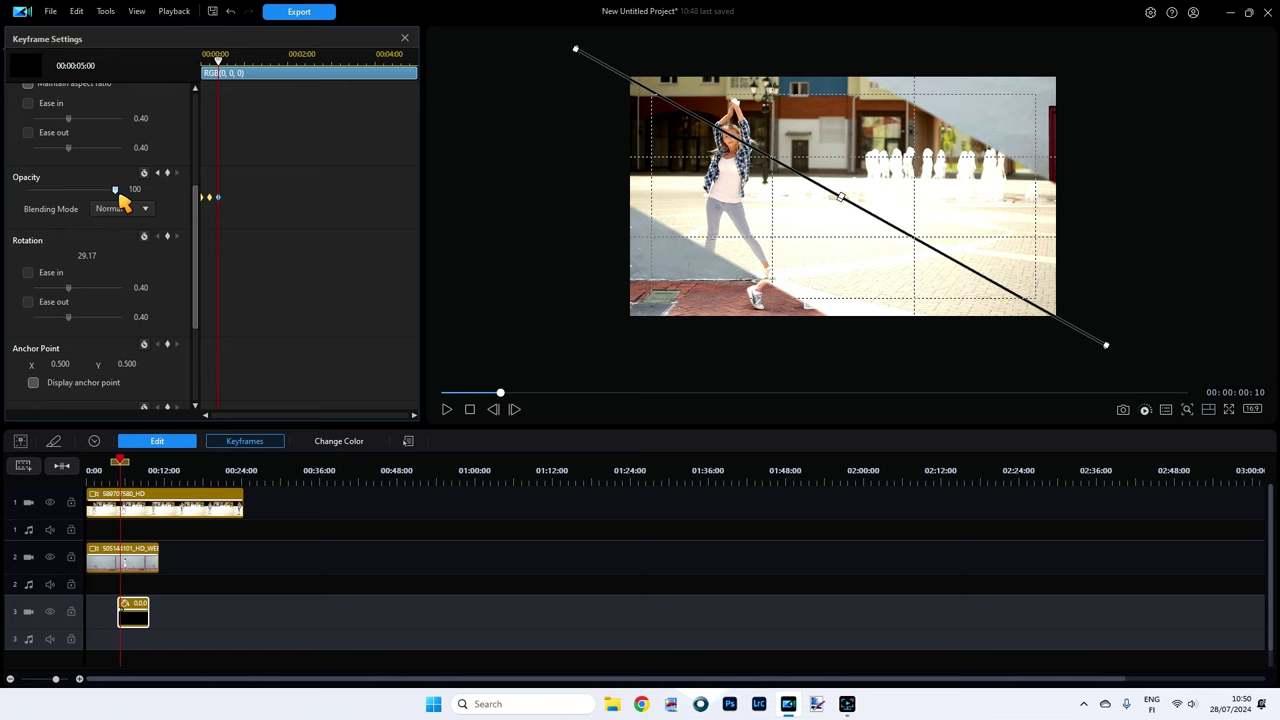
pyautogui.moveTo(115, 190); pyautogui.dragTo(28, 191)
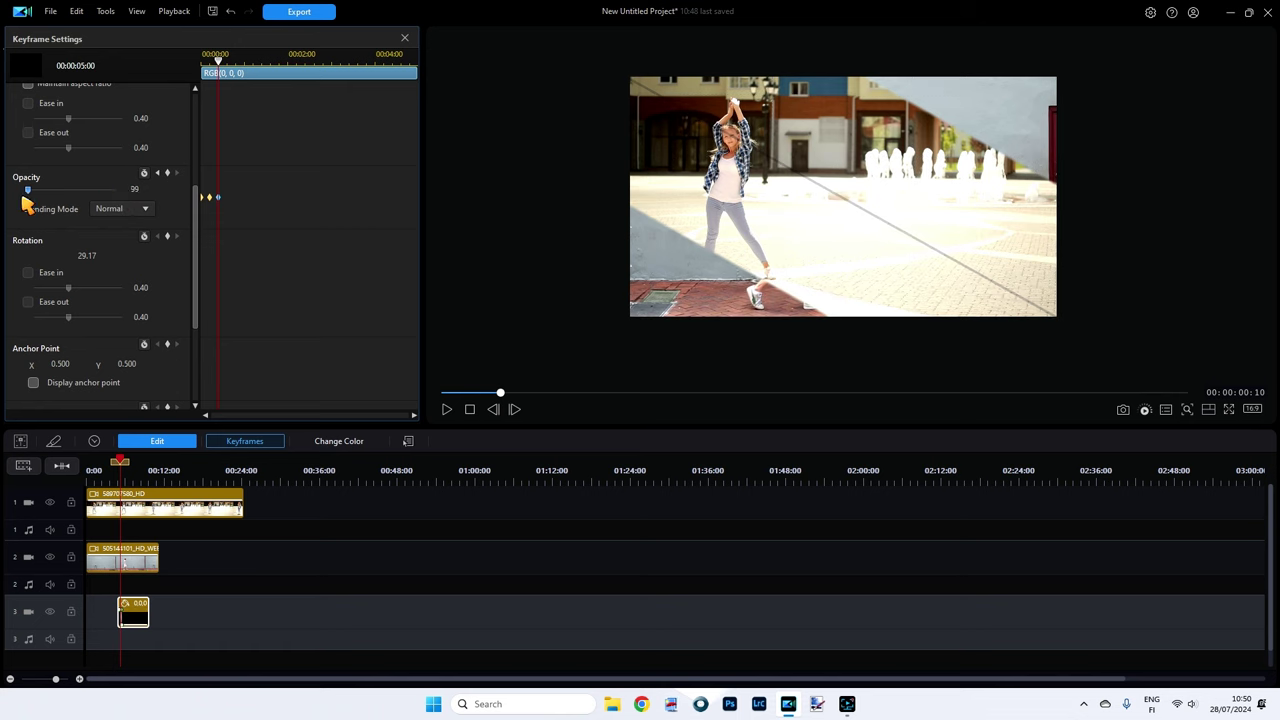
# Set the color board's opacity to 0 at its first keyframe and close the keyframe settings.
pyautogui.click(157, 173)
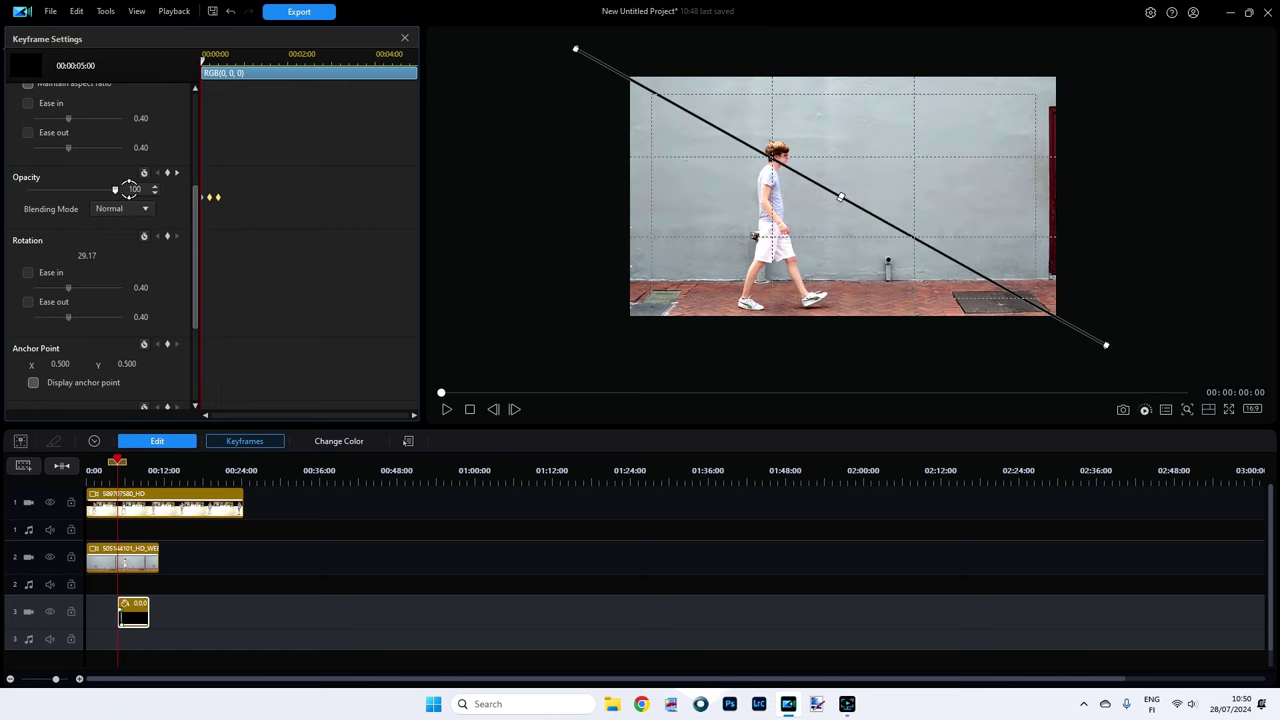
pyautogui.moveTo(115, 190); pyautogui.dragTo(24, 204)
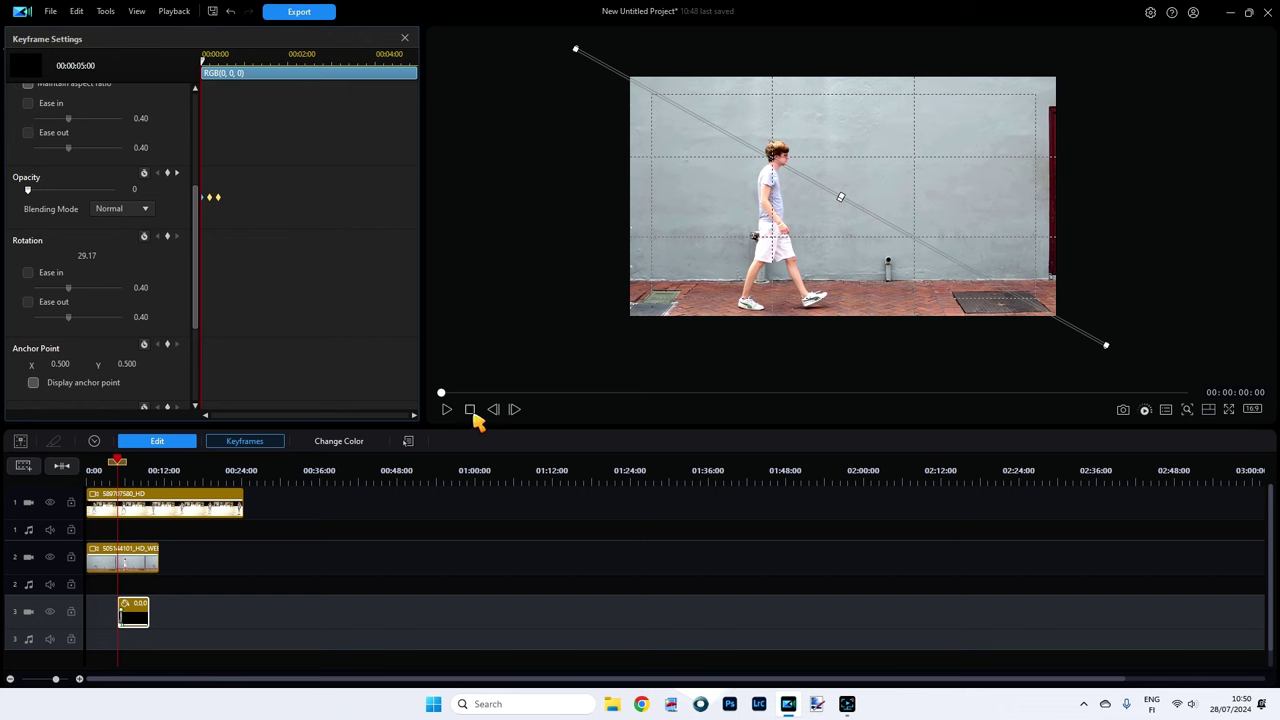
pyautogui.click(405, 38)
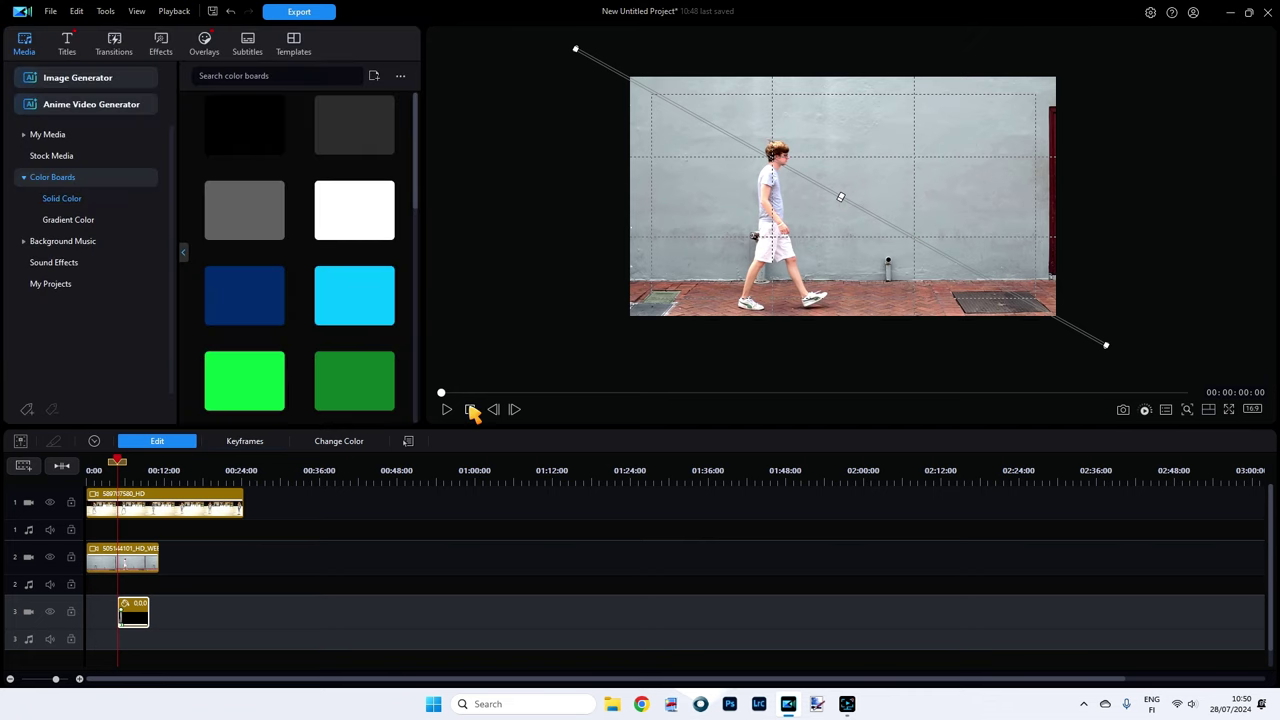
# Play the whole sequence from the beginning to just past the diagonal split, pausing at about 00:00:06:02.
pyautogui.click(136, 558)
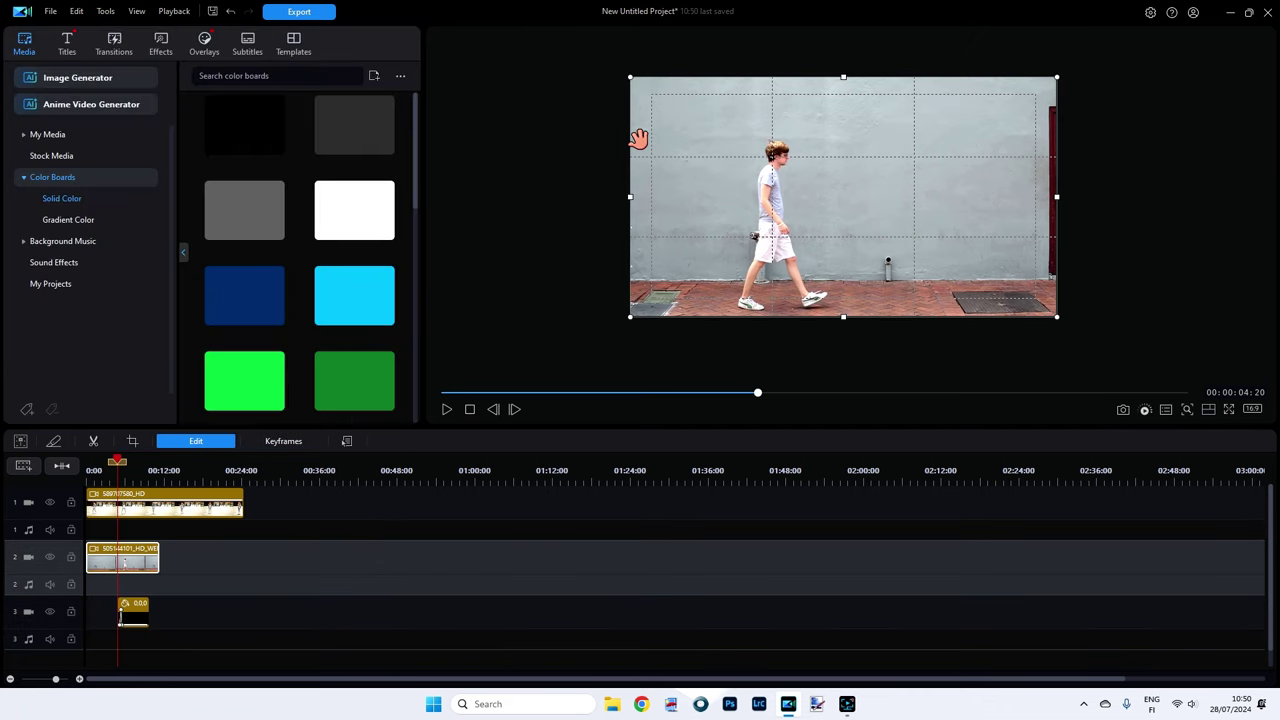
pyautogui.click(472, 411)
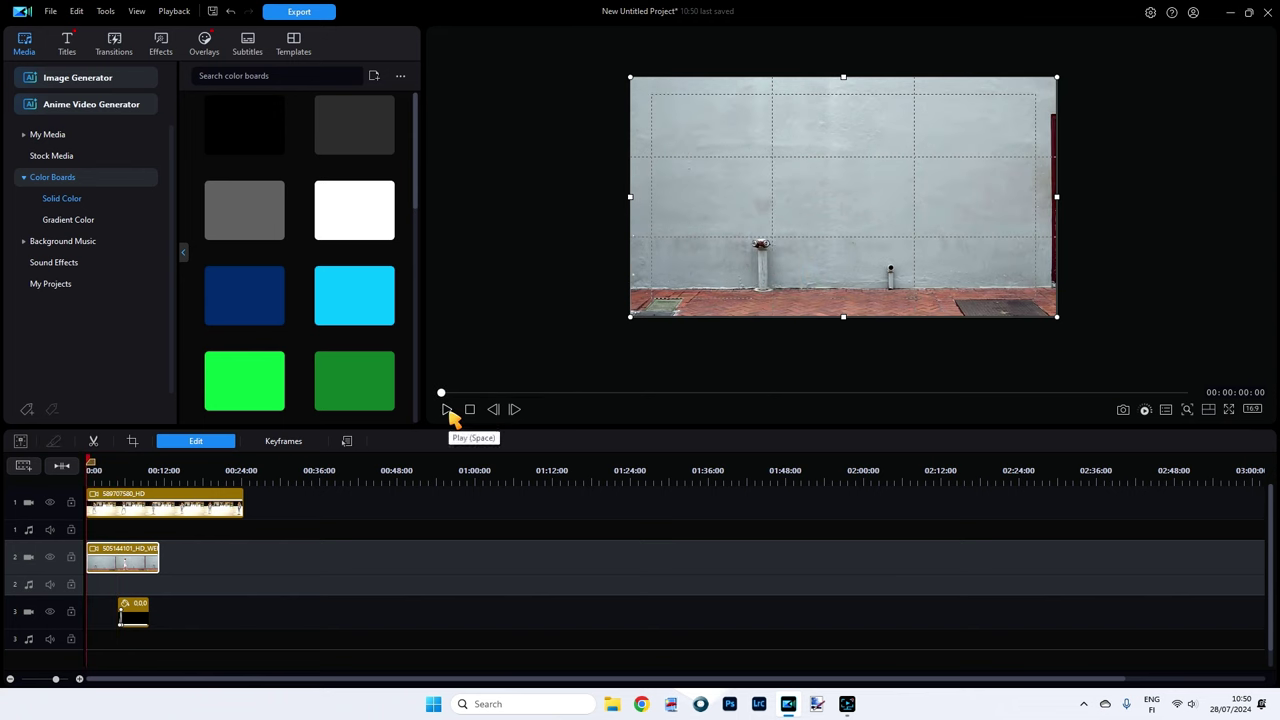
pyautogui.click(448, 412)
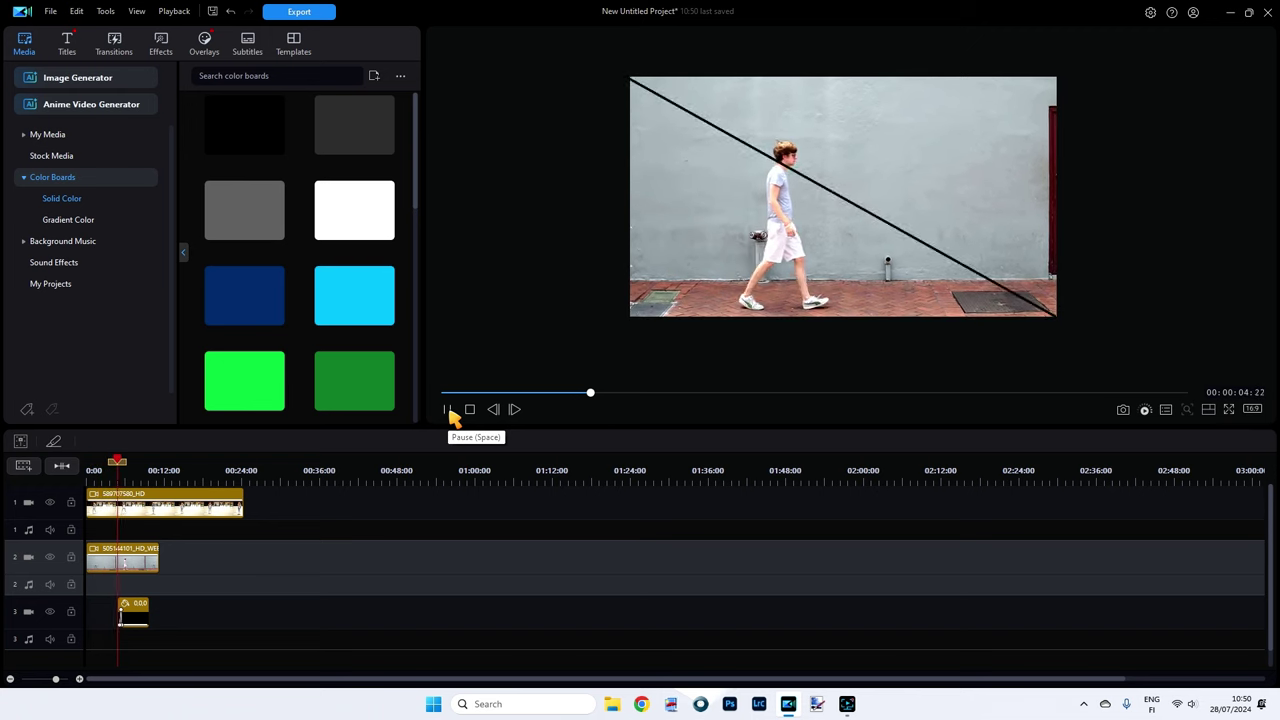
pyautogui.click(448, 411)
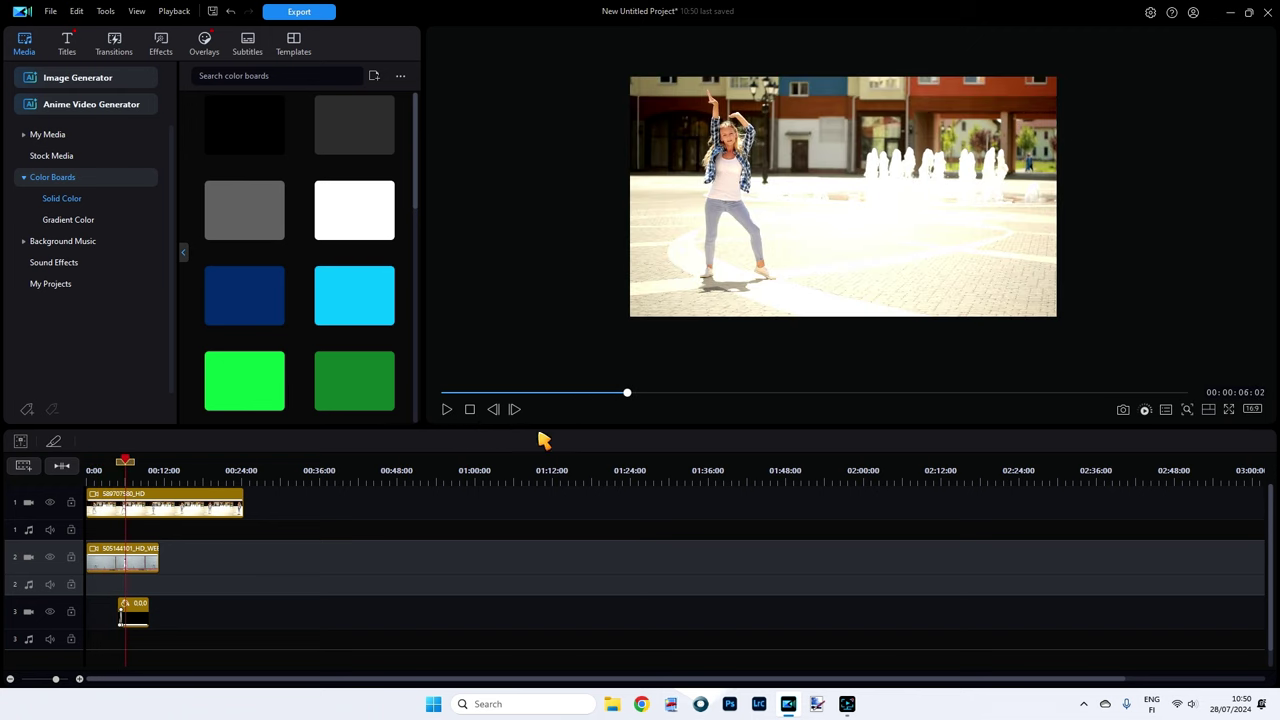
# Step back frame by frame through the transition to 00:00:05:00 to examine how the black line fades against the split.
pyautogui.click(494, 409)
pyautogui.click(494, 409)
pyautogui.click(494, 409)
pyautogui.click(494, 409)
pyautogui.click(494, 409)
pyautogui.click(494, 409)
pyautogui.click(494, 409)
pyautogui.click(494, 409)
pyautogui.click(494, 409)
pyautogui.click(494, 409)
pyautogui.click(494, 409)
pyautogui.click(494, 409)
pyautogui.click(494, 409)
pyautogui.click(494, 409)
pyautogui.click(494, 409)
pyautogui.click(494, 409)
pyautogui.click(494, 409)
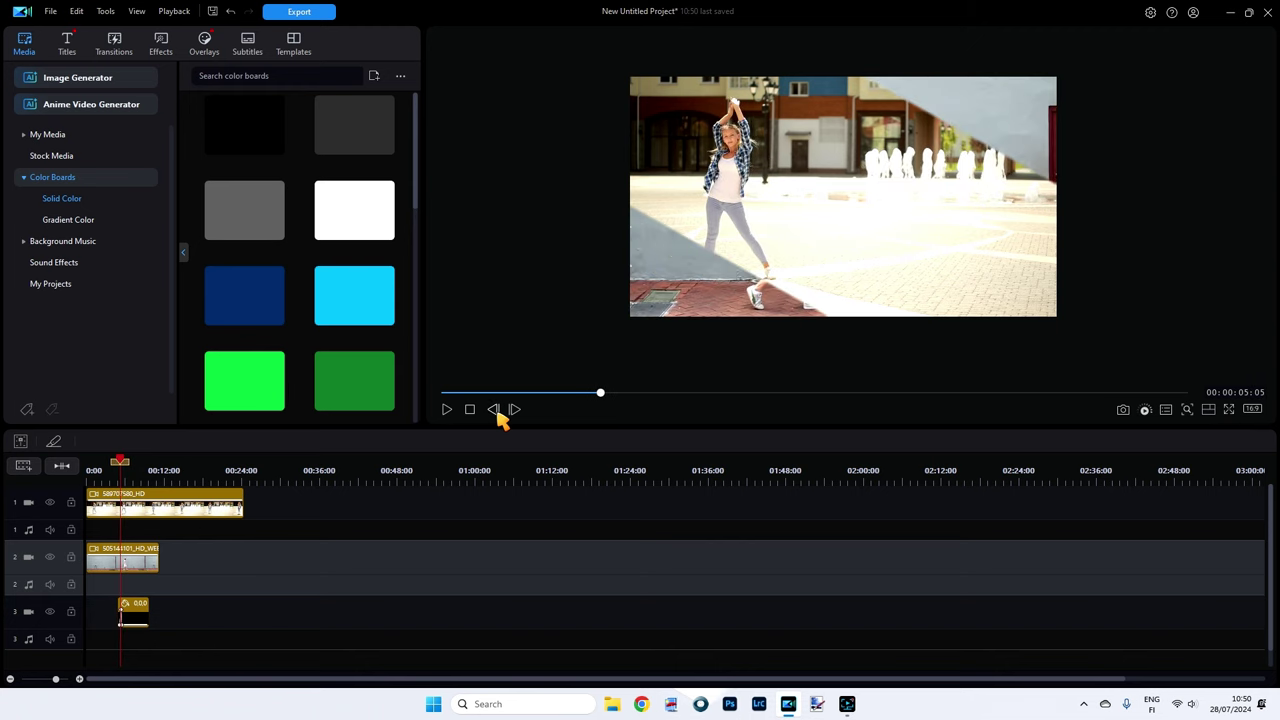
pyautogui.click(494, 409)
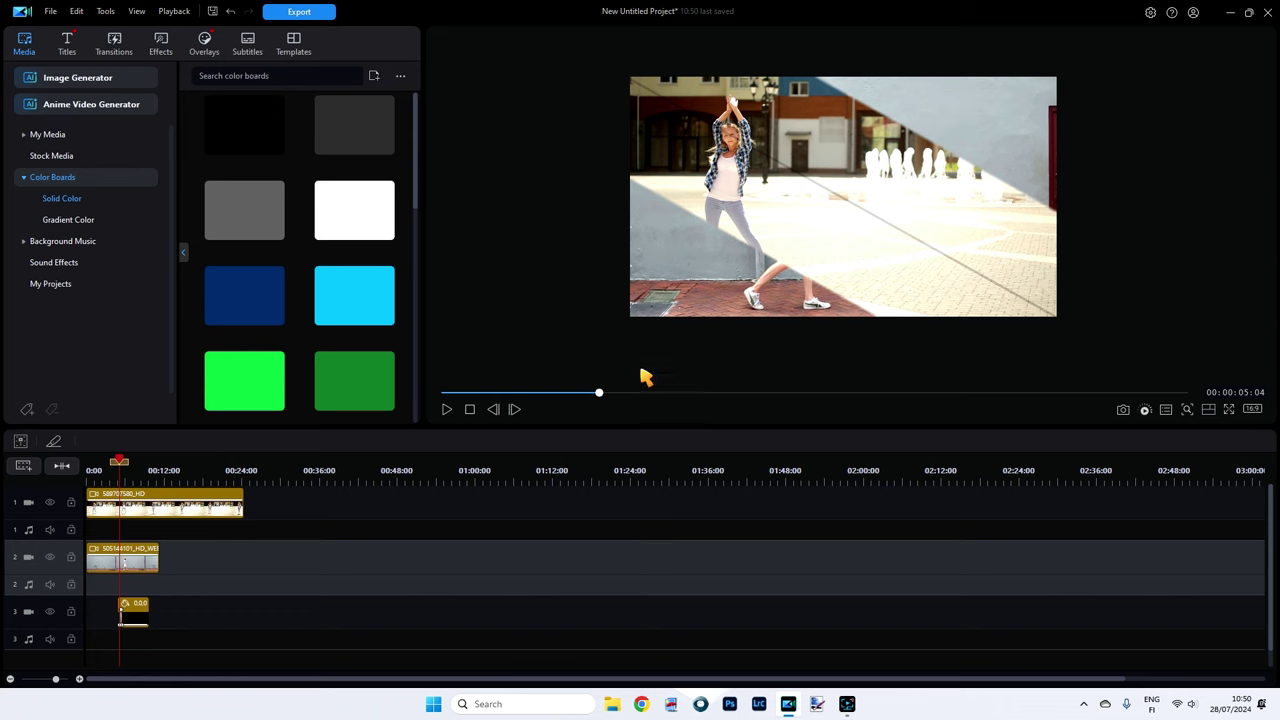
pyautogui.click(494, 409)
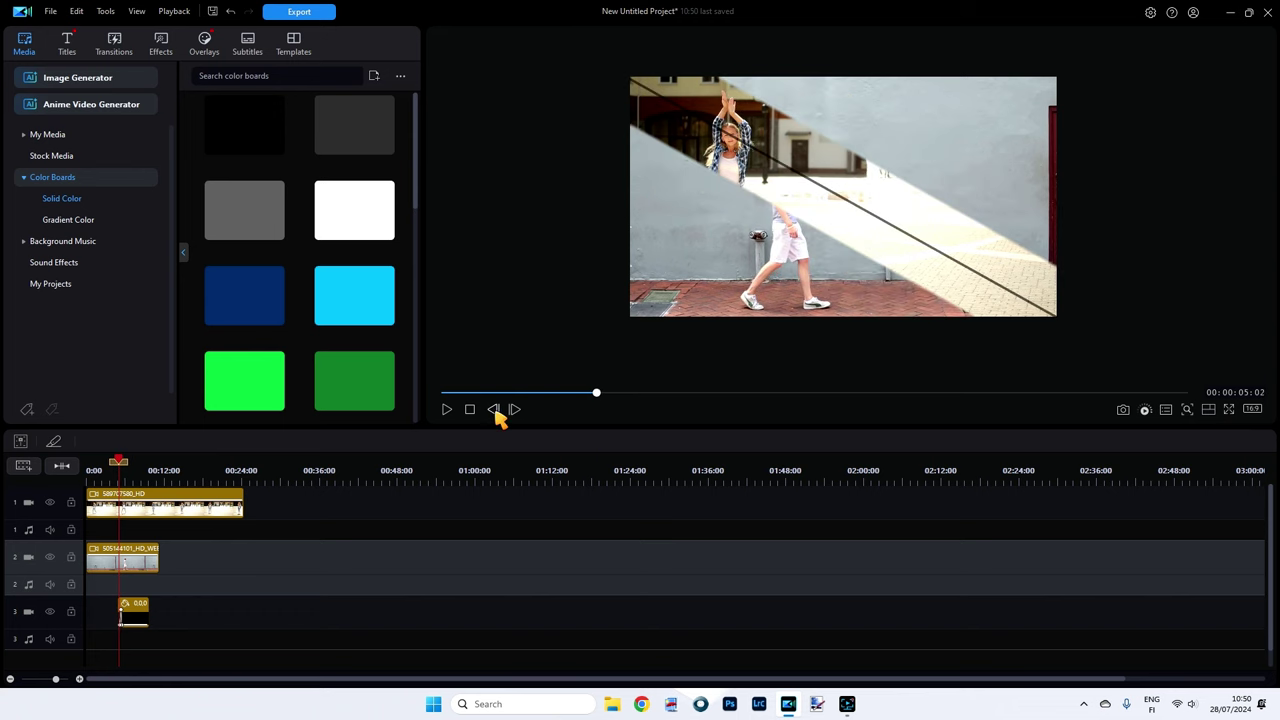
pyautogui.click(494, 409)
pyautogui.click(494, 409)
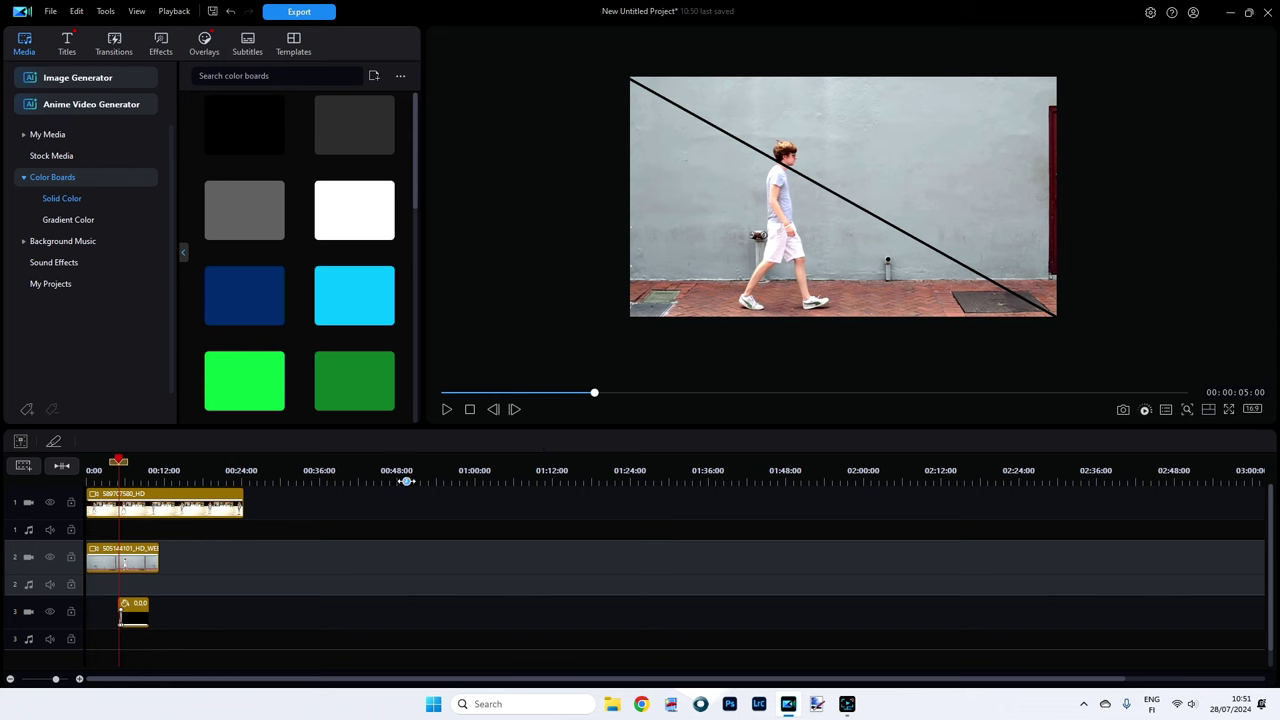
# Trim the end of the color board clip on track 3 to a length of about 14 frames, just past its fade-out.
pyautogui.click(472, 414)
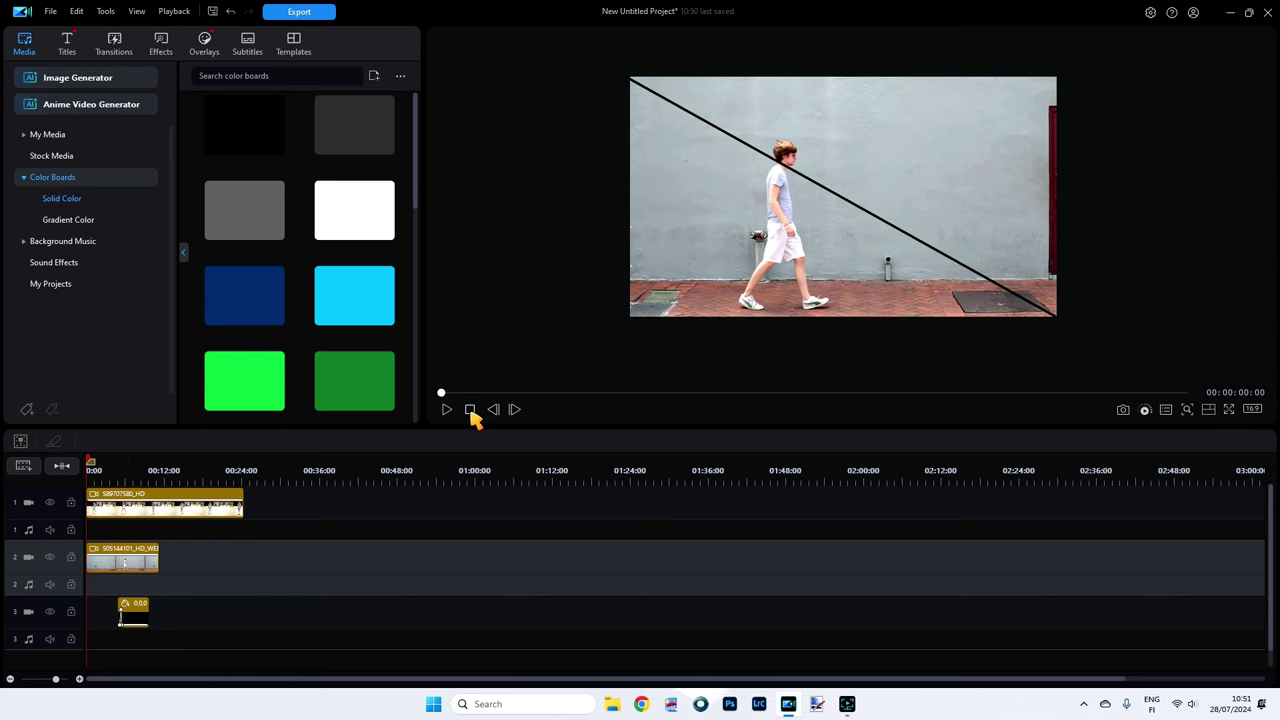
pyautogui.moveTo(134, 471); pyautogui.dragTo(389, 471)
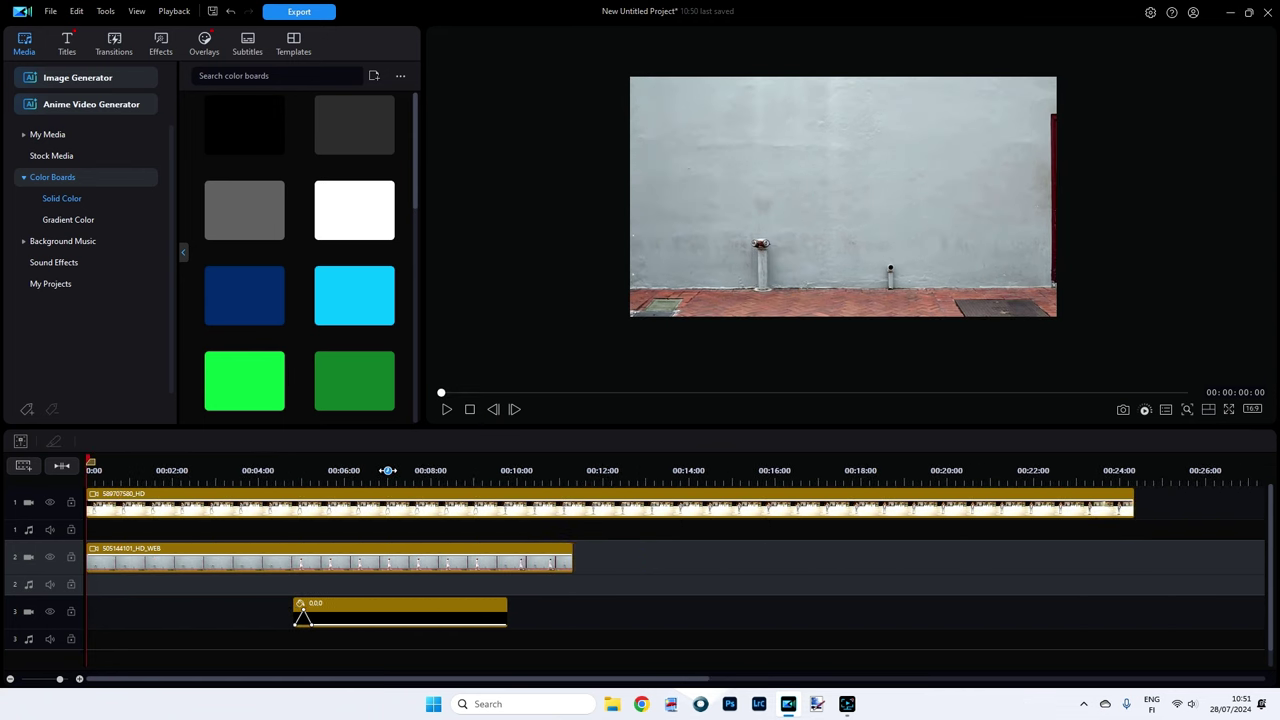
pyautogui.click(325, 612)
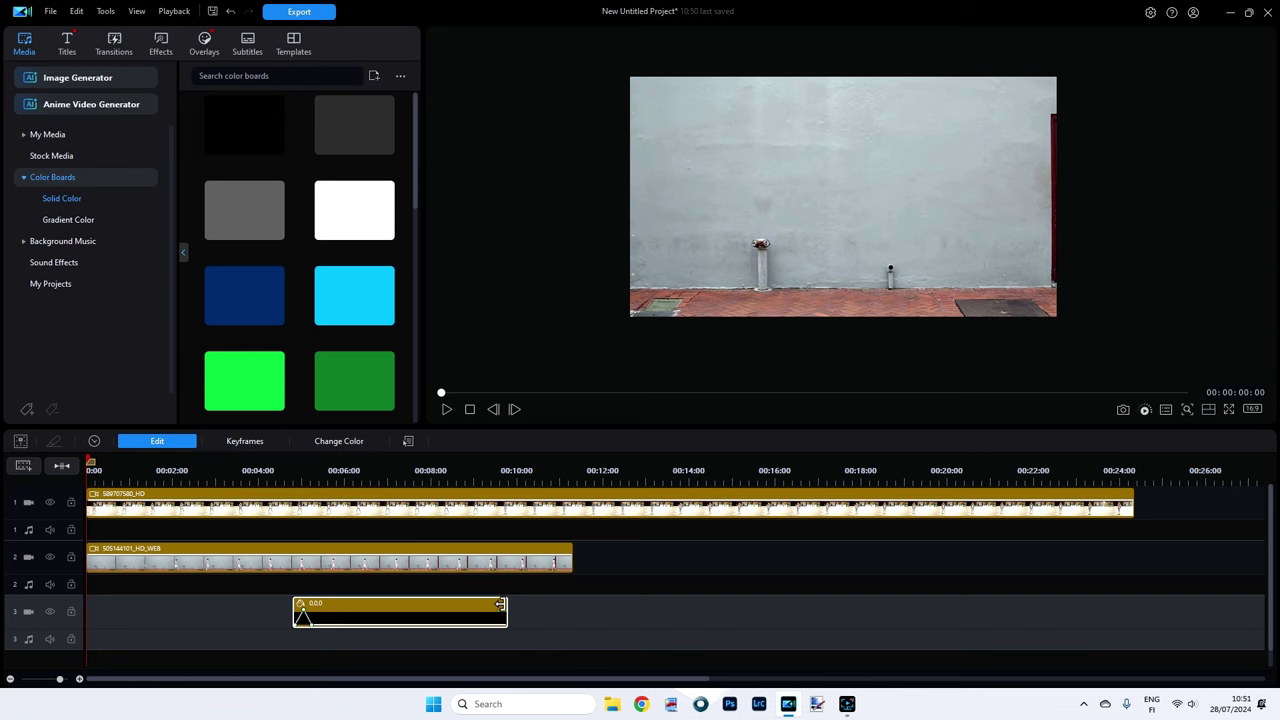
pyautogui.moveTo(501, 606); pyautogui.dragTo(315, 610)
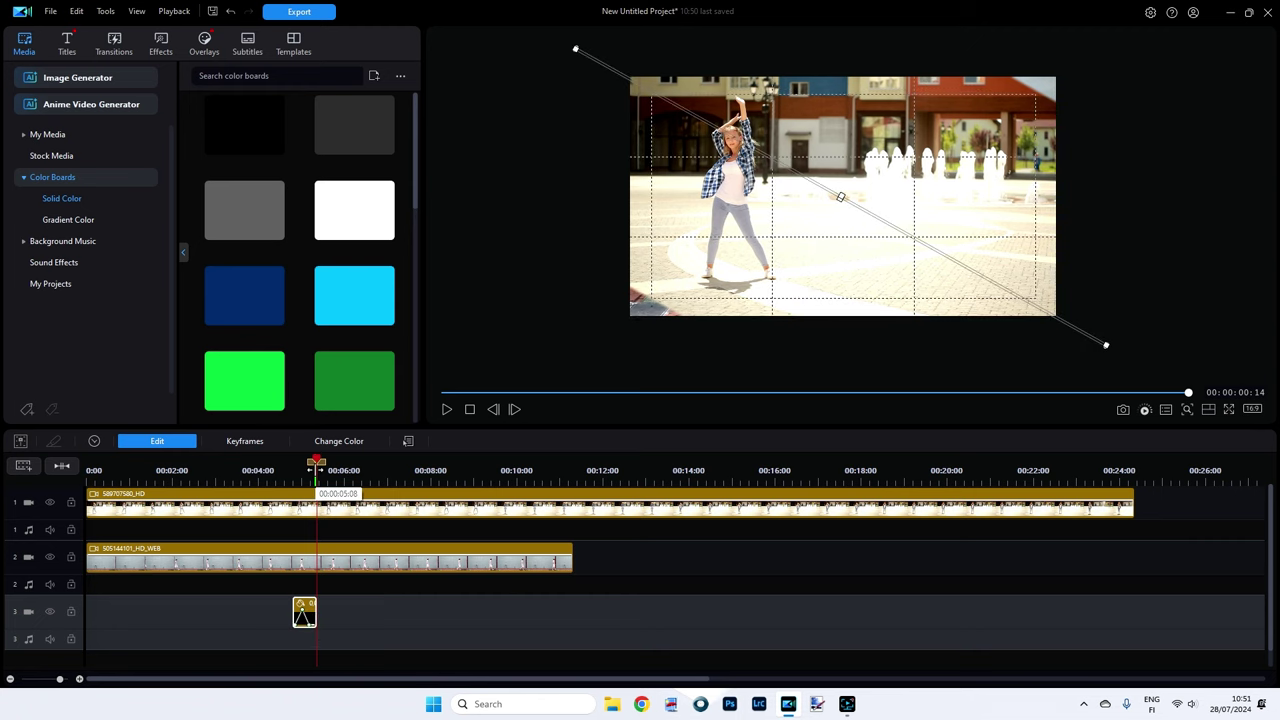
pyautogui.moveTo(316, 461); pyautogui.dragTo(257, 466)
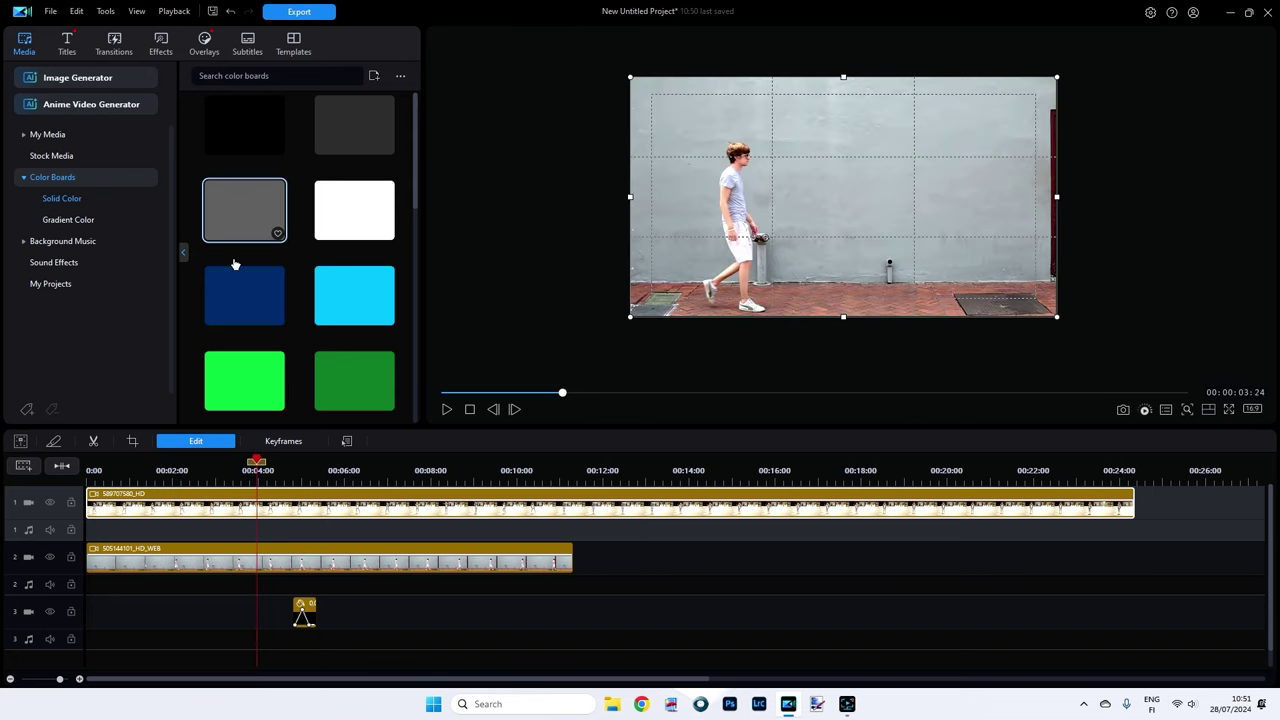
# Search the downloaded media for "cut" and place the Move Knife on Cutting Board sound on audio track 3, aligned with the color board's start.
pyautogui.click(47, 264)
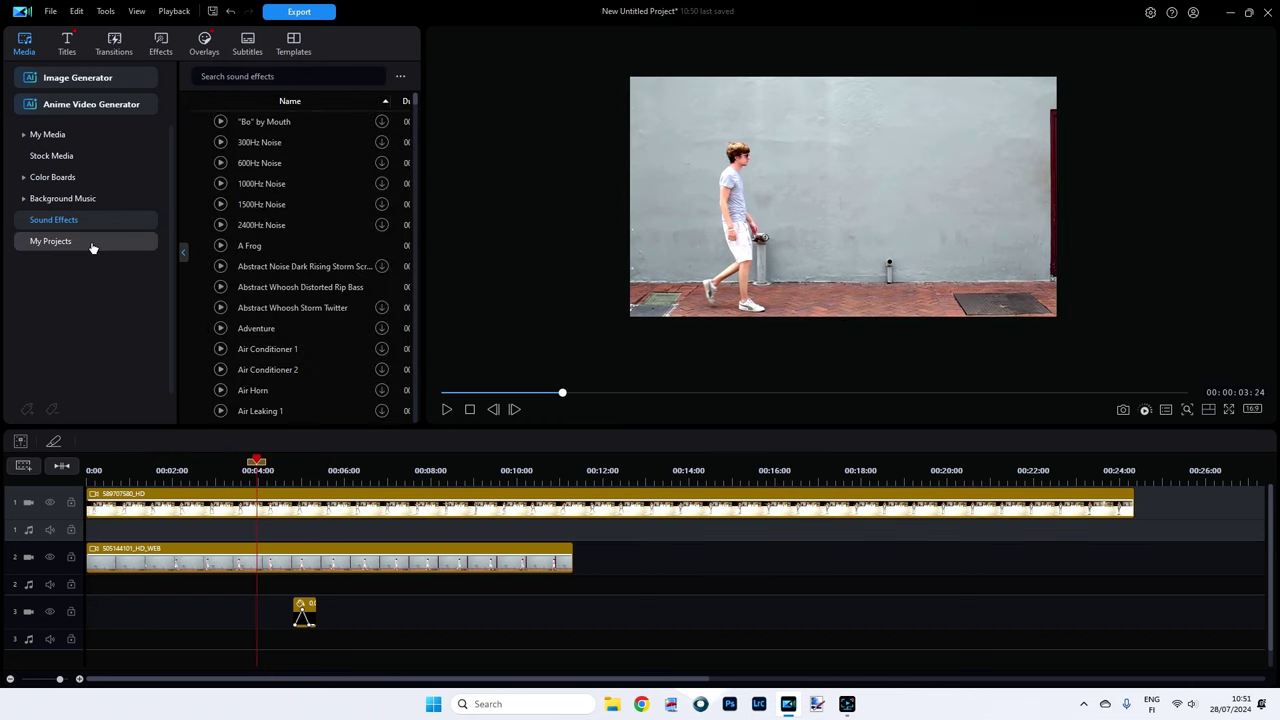
pyautogui.click(48, 135)
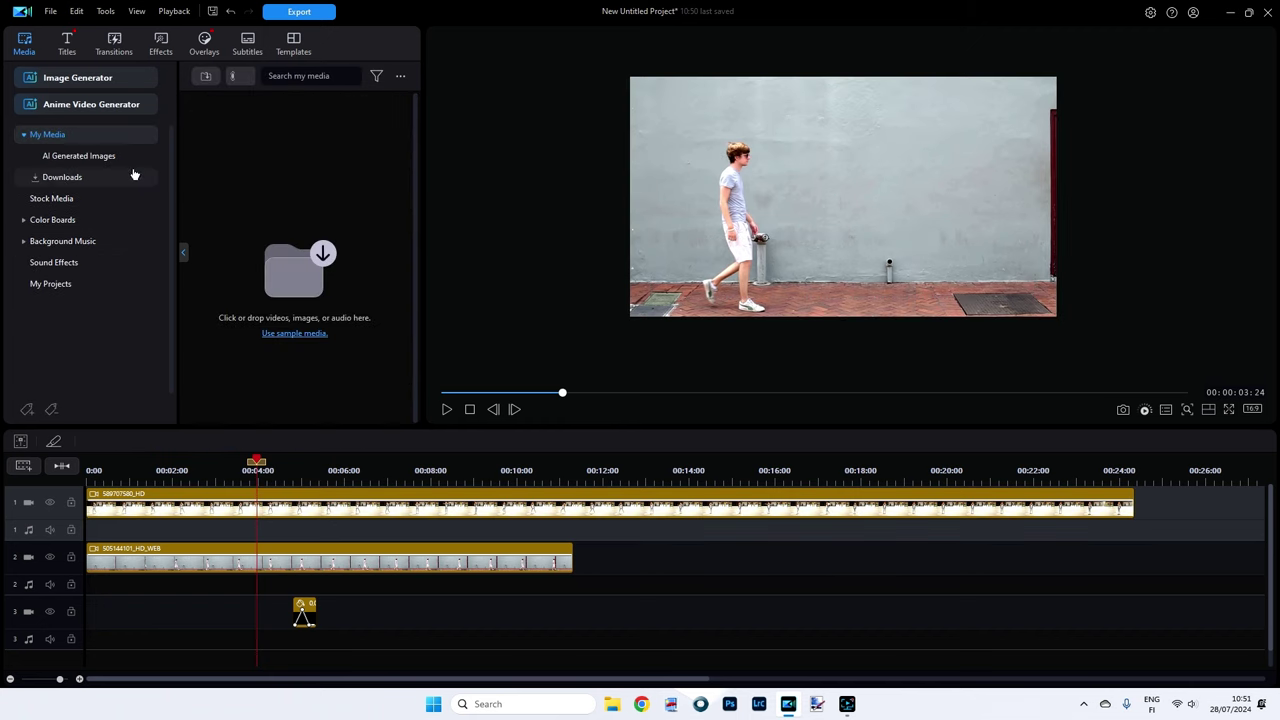
pyautogui.click(45, 180)
pyautogui.click(227, 77)
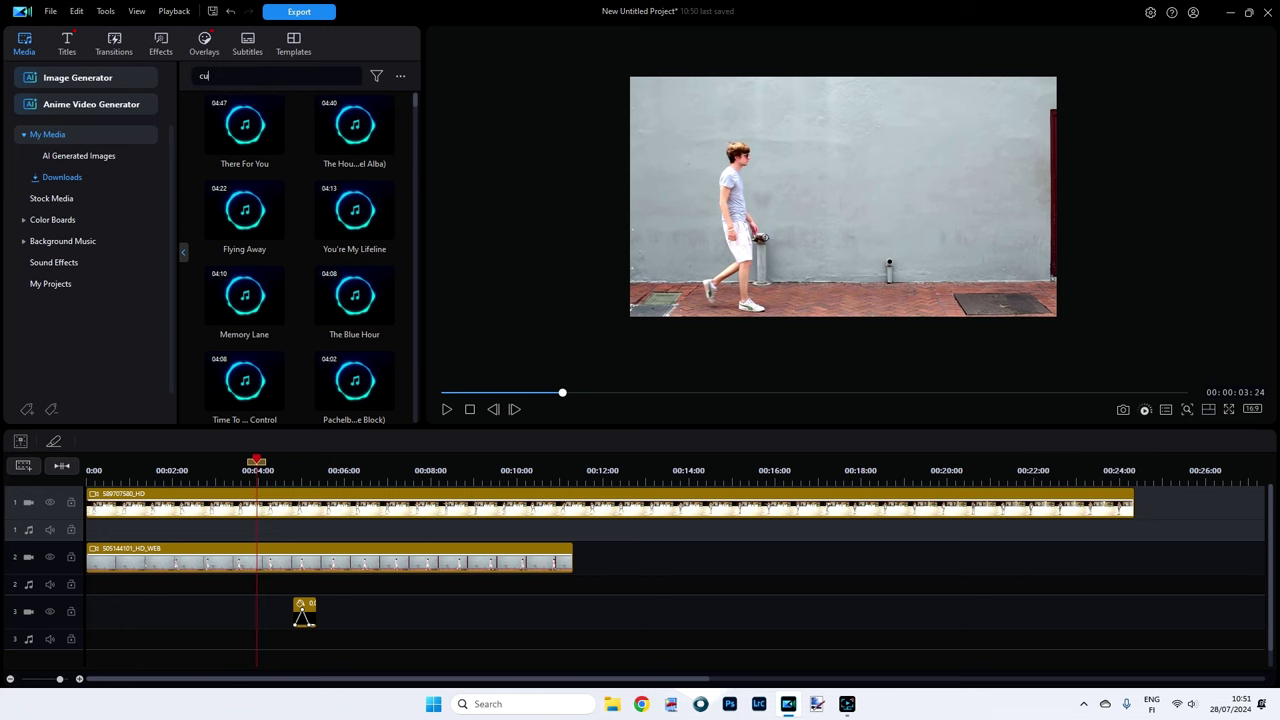
pyautogui.write('cut')
pyautogui.press('Return')
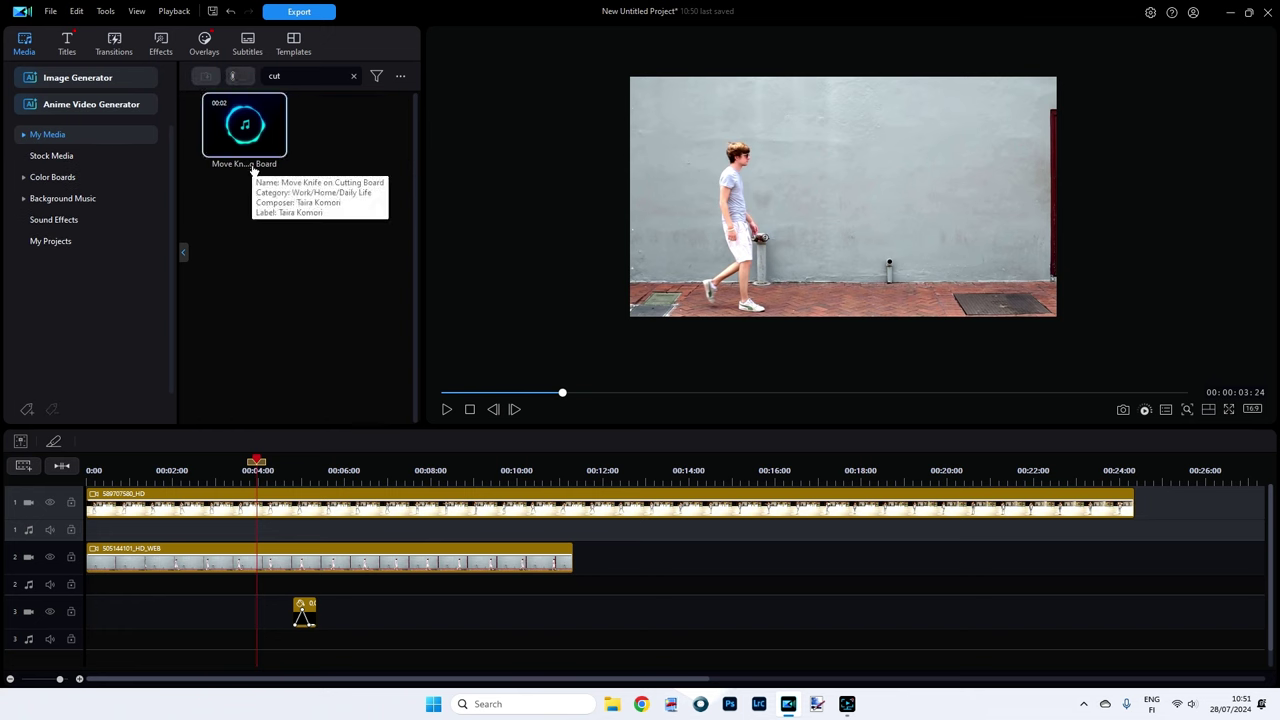
pyautogui.moveTo(245, 131); pyautogui.dragTo(305, 656)
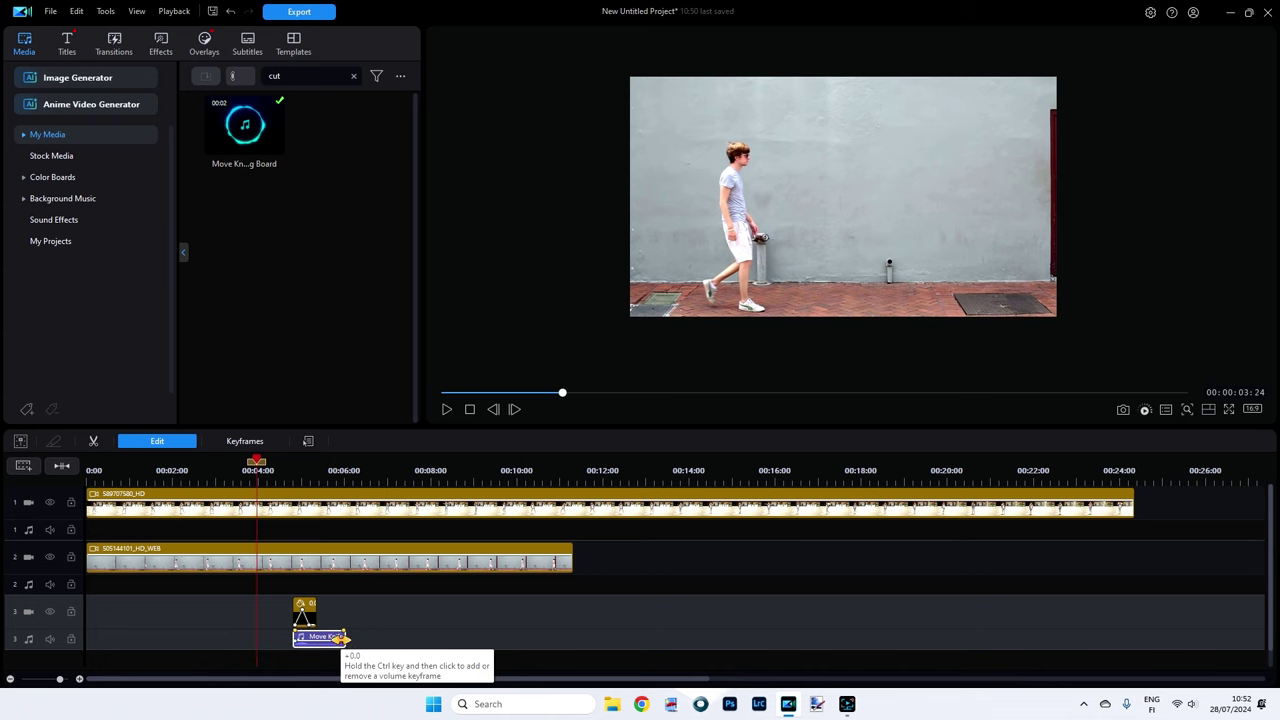
# Trim the end of the knife sound clip to about 11 frames, so it stops at 00:00:05:07, slightly before the color board ends.
pyautogui.moveTo(340, 637); pyautogui.dragTo(316, 643)
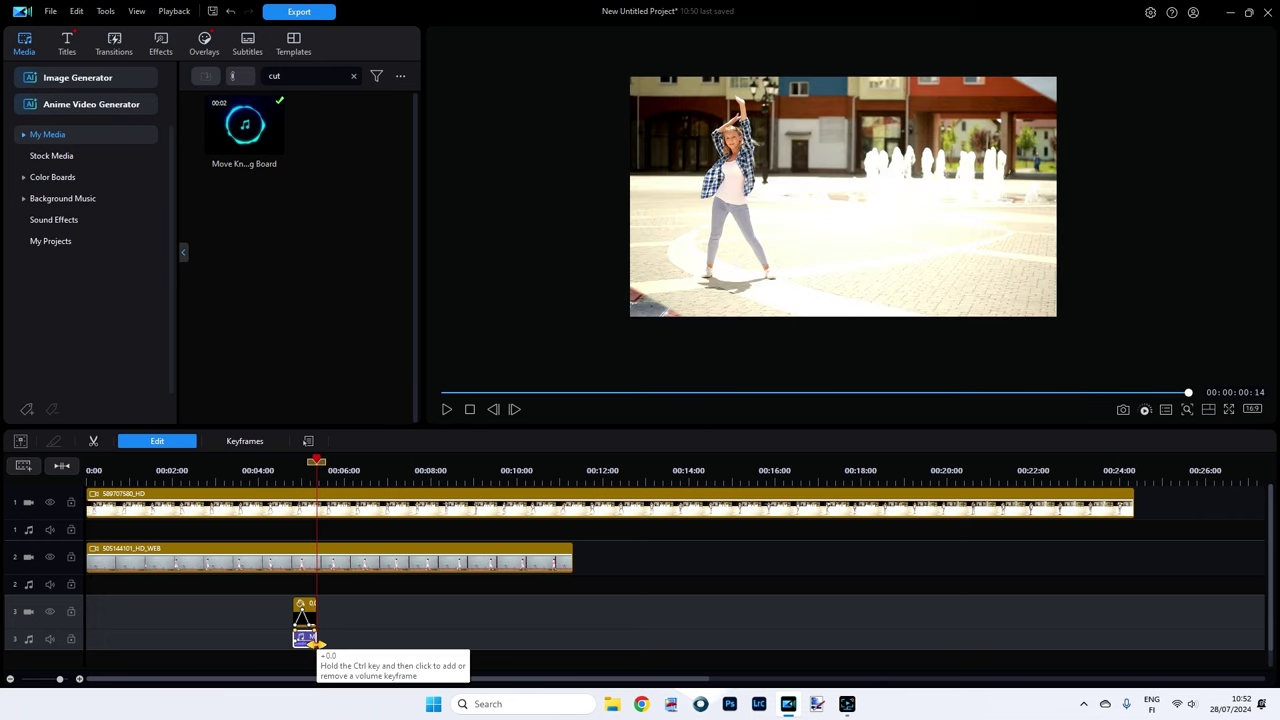
pyautogui.scroll(4, 569, 466)
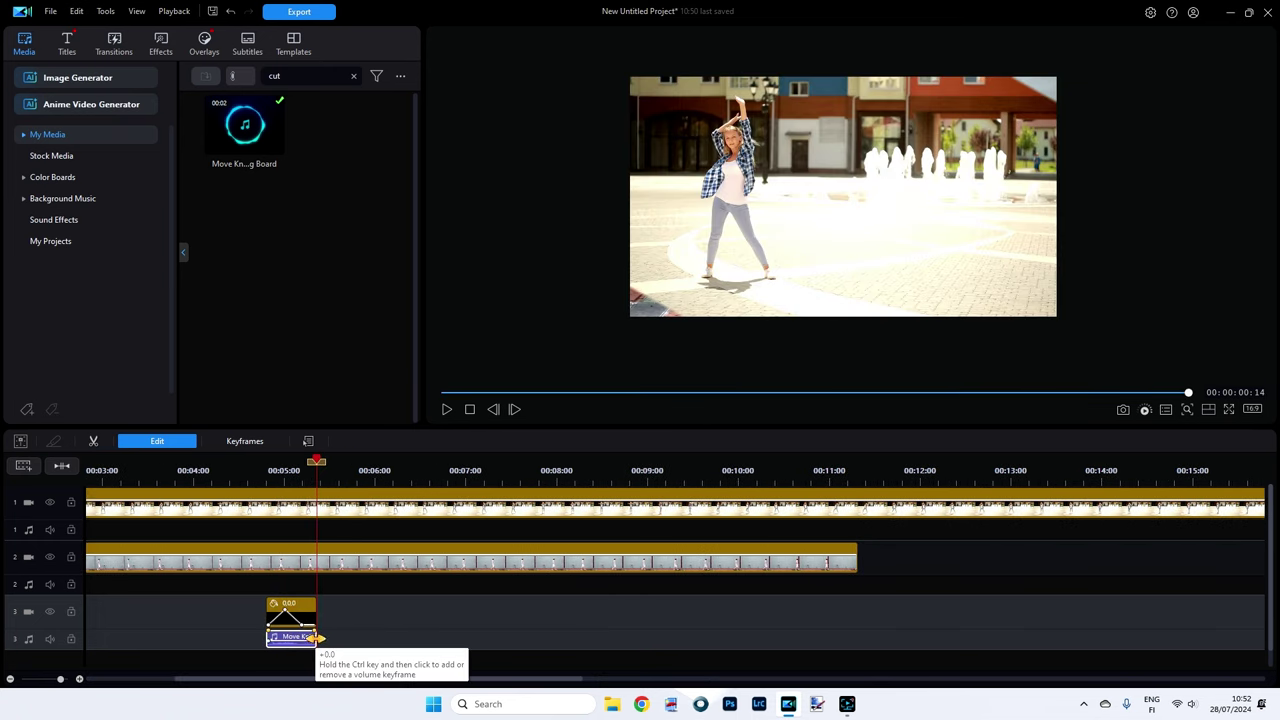
pyautogui.moveTo(313, 637); pyautogui.dragTo(300, 637)
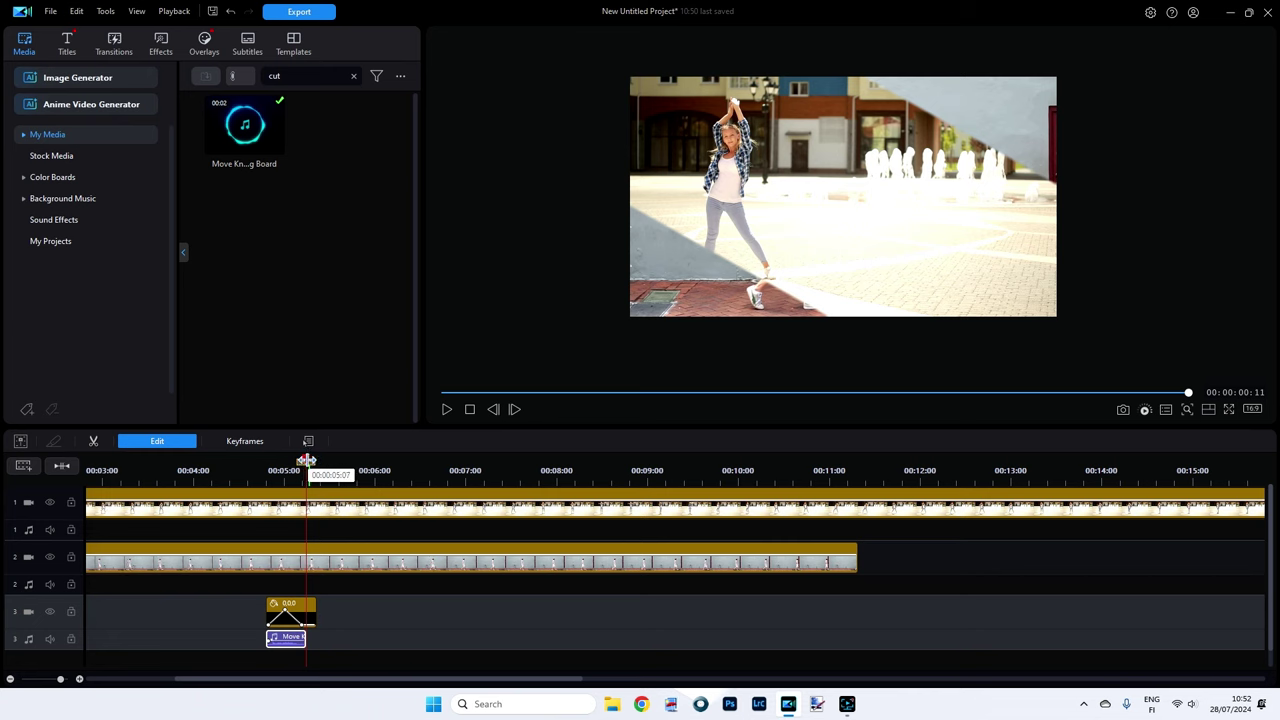
# Fit the timeline to the window, play the transition with its sound from 00:00:04:02, and replay the sequence from the beginning.
pyautogui.moveTo(306, 460); pyautogui.dragTo(229, 462)
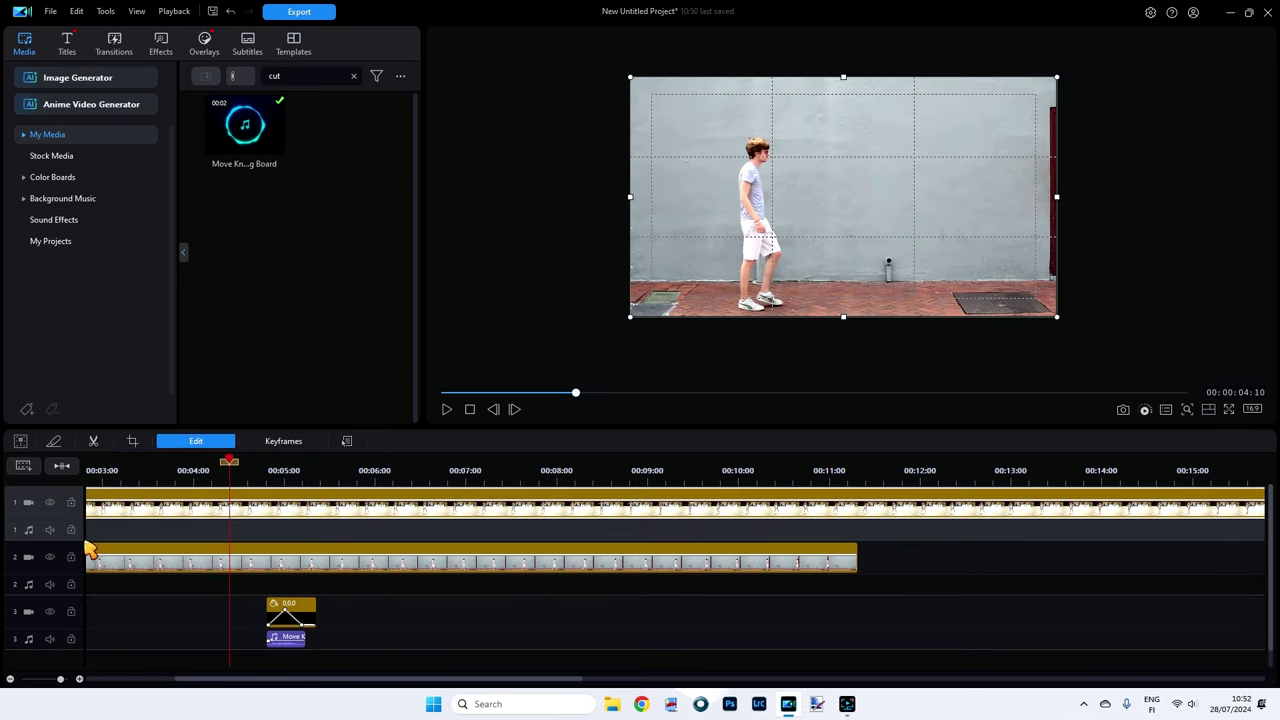
pyautogui.click(61, 466)
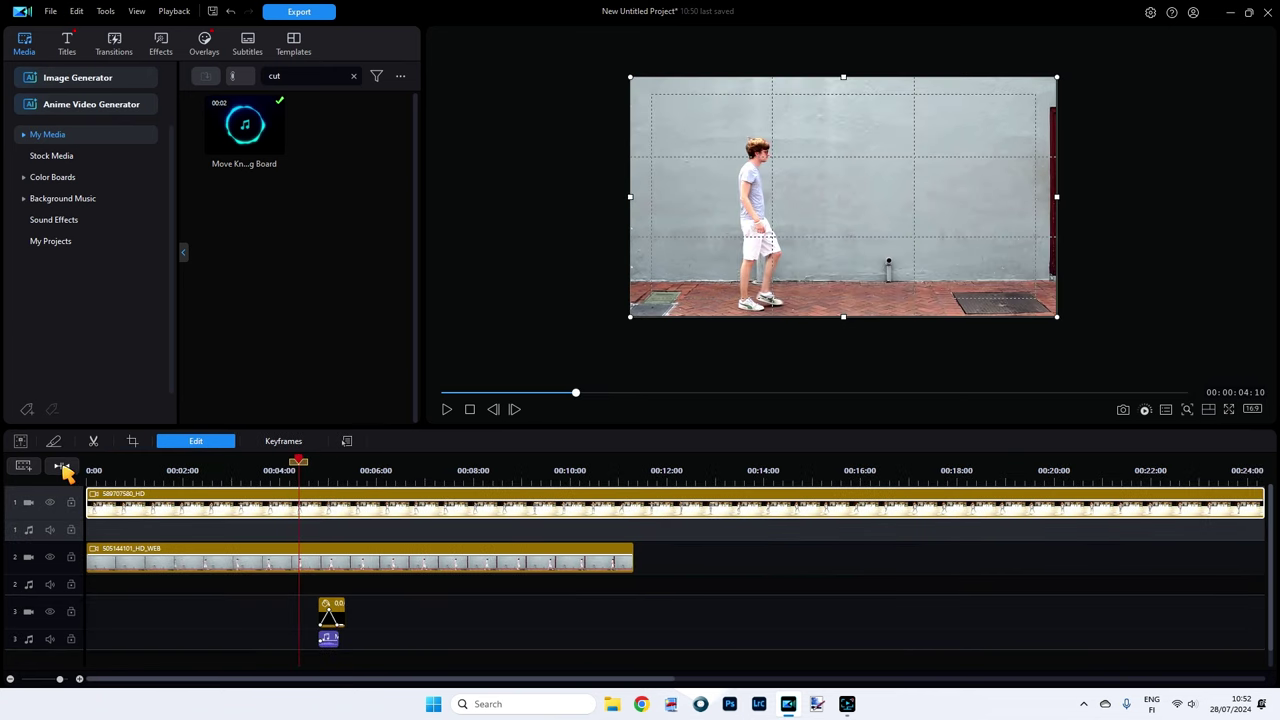
pyautogui.moveTo(299, 461); pyautogui.dragTo(283, 461)
pyautogui.click(447, 409)
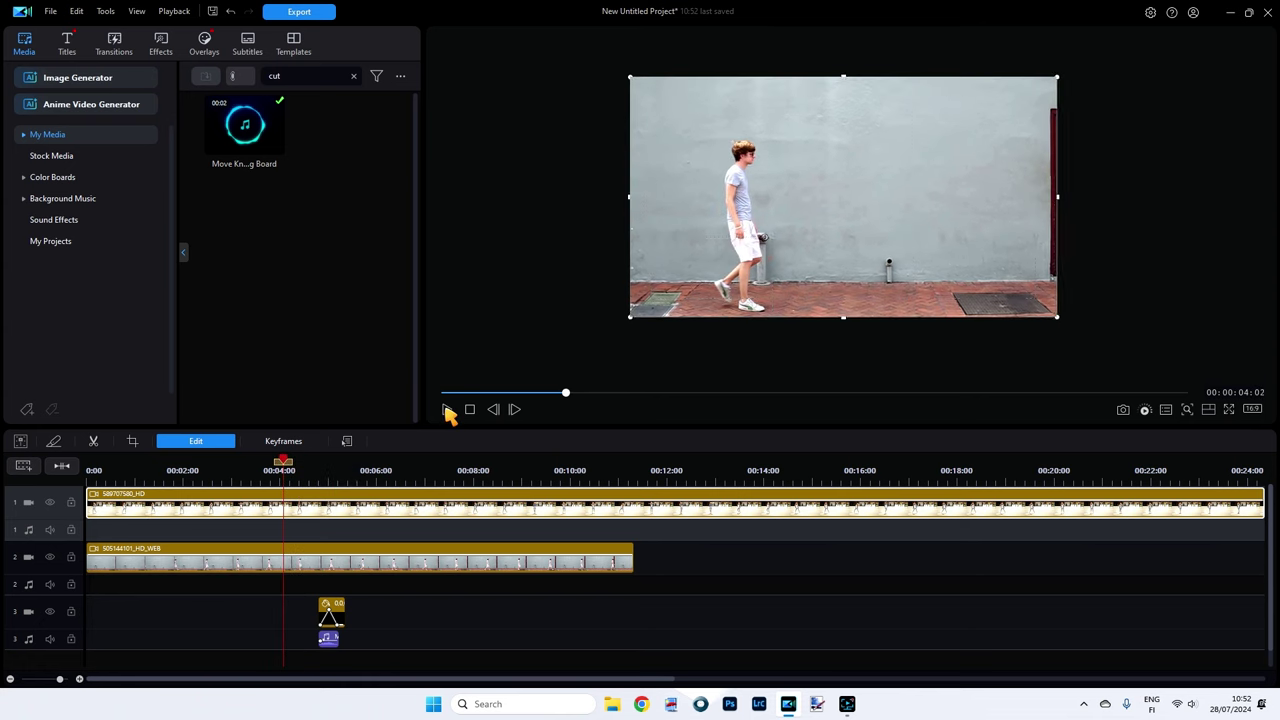
pyautogui.click(447, 410)
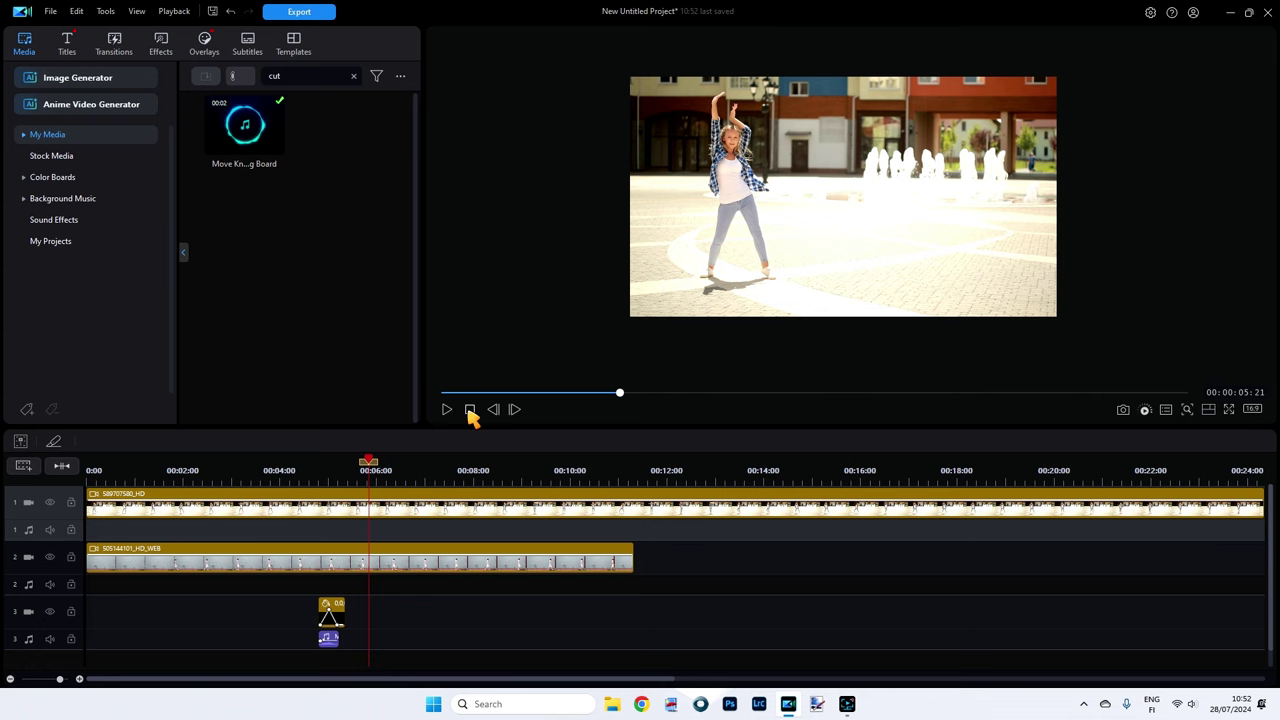
pyautogui.click(470, 412)
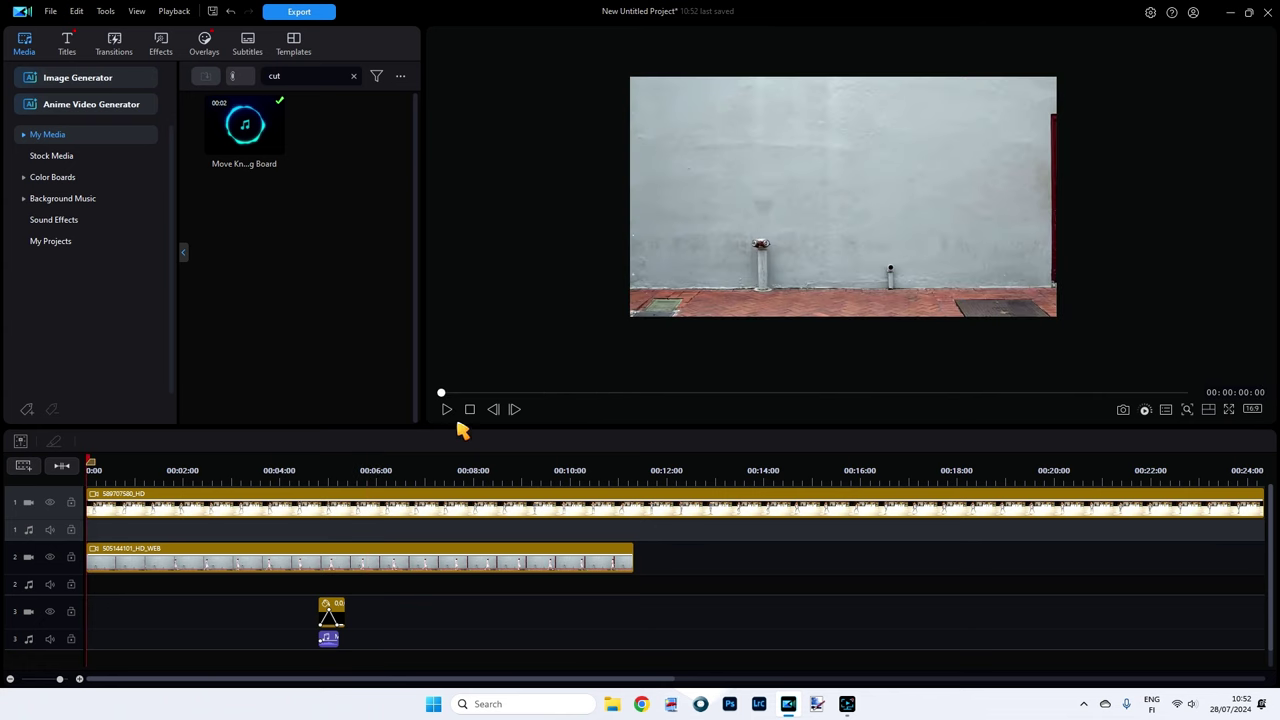
pyautogui.click(448, 410)
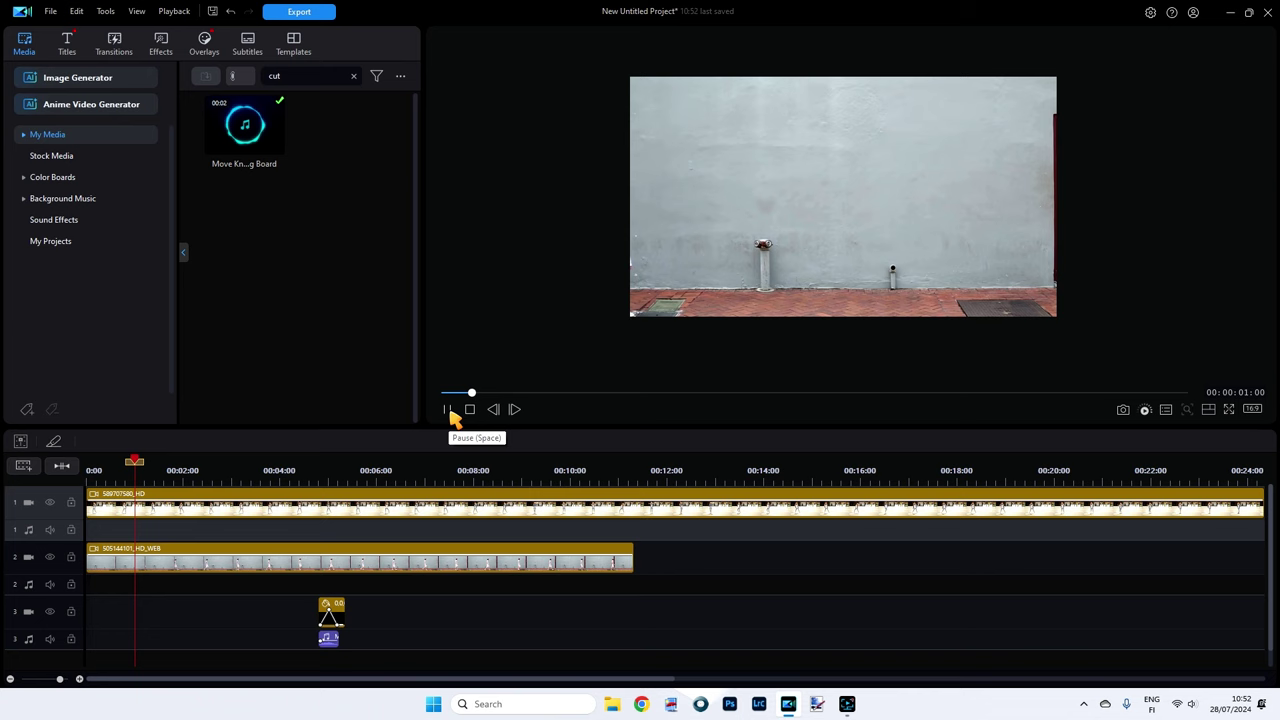